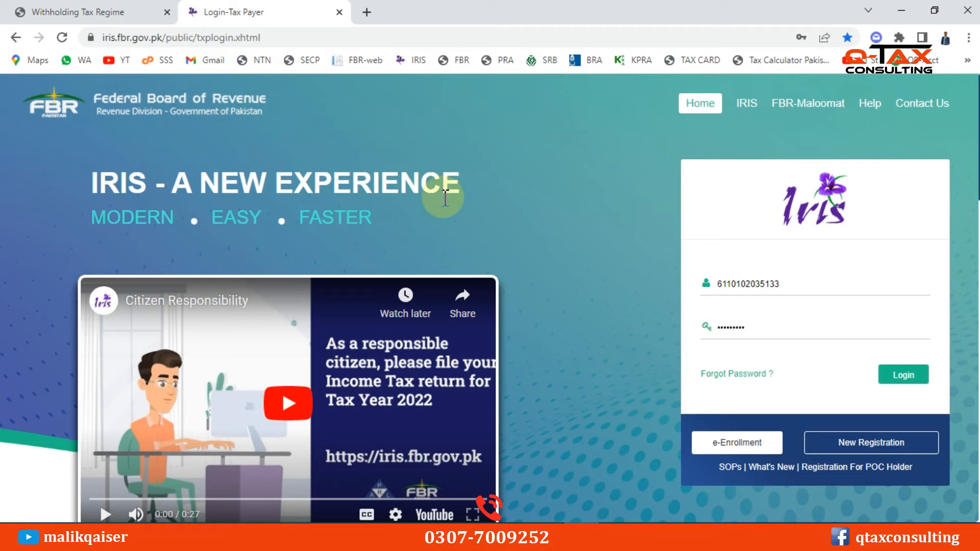
On the rate card, highlight the Advertising Agents rates of 10% and 20% and the 0.5 Million threshold
left_click(44, 12)
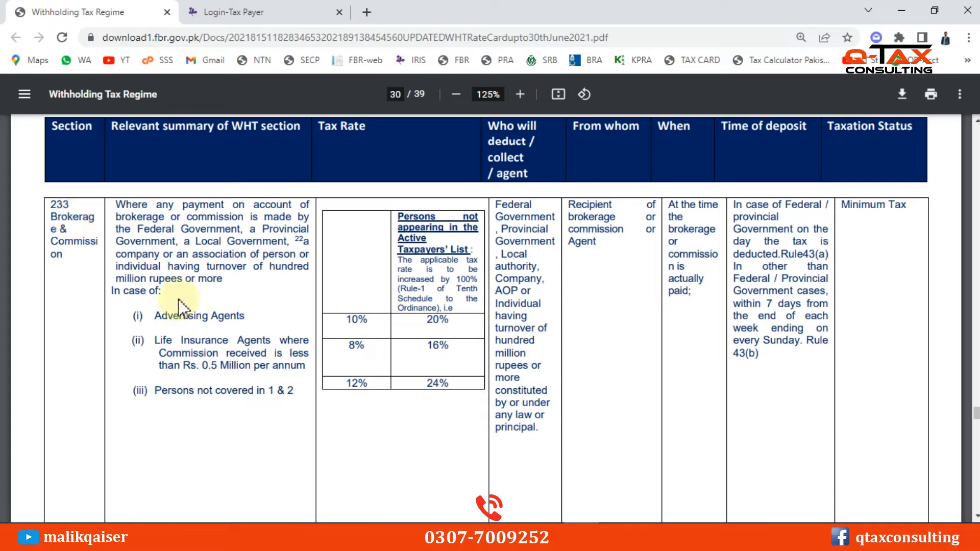
left_click_drag(154, 317, 241, 319)
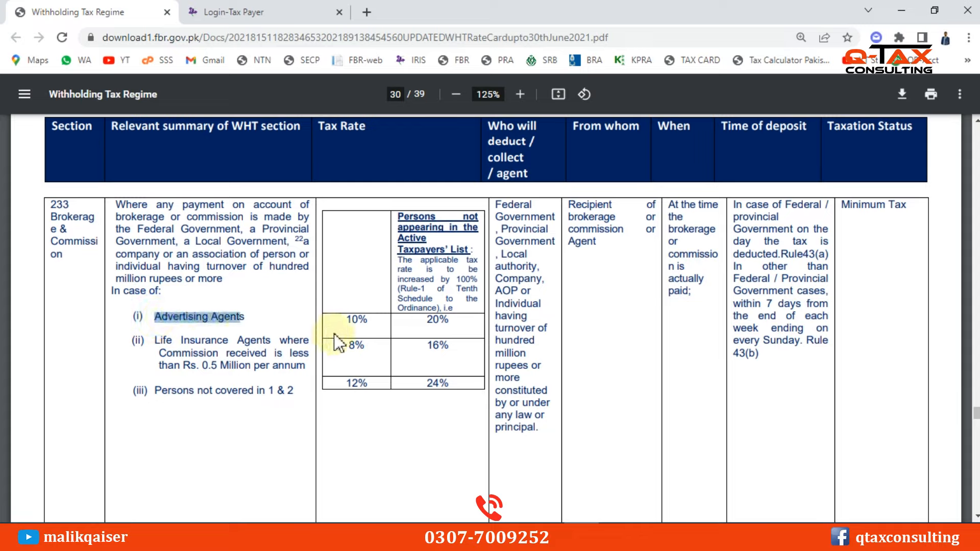
left_click_drag(345, 320, 368, 322)
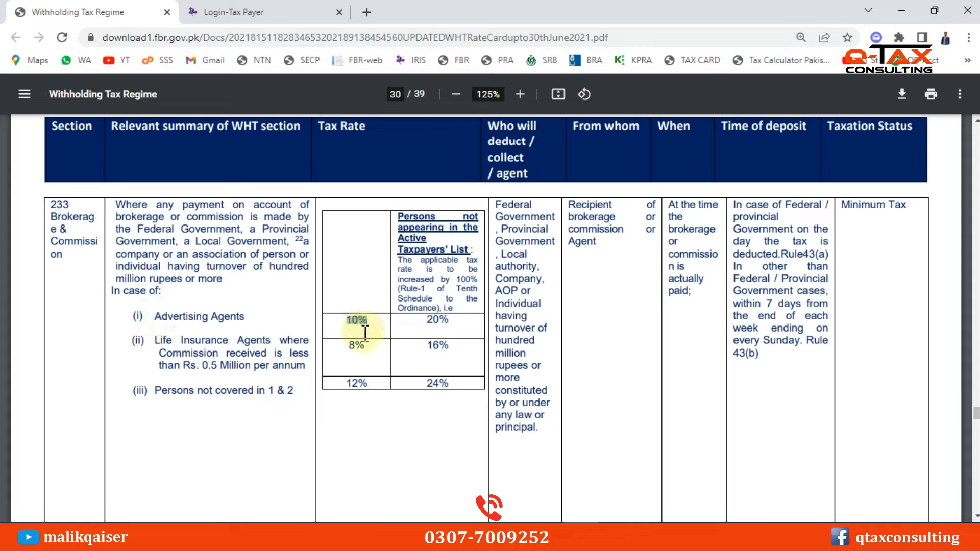
left_click_drag(365, 333, 439, 312)
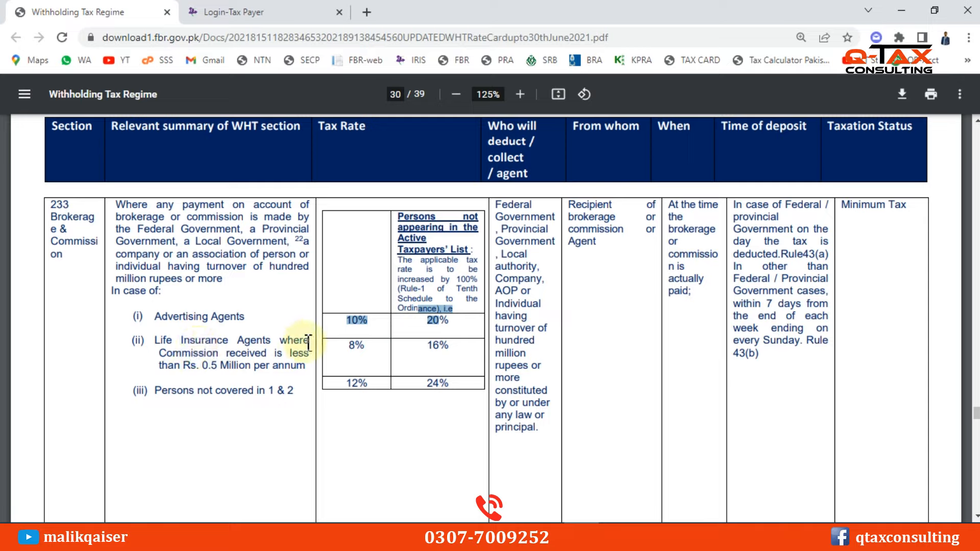
left_click(217, 368)
left_click_drag(216, 367, 202, 369)
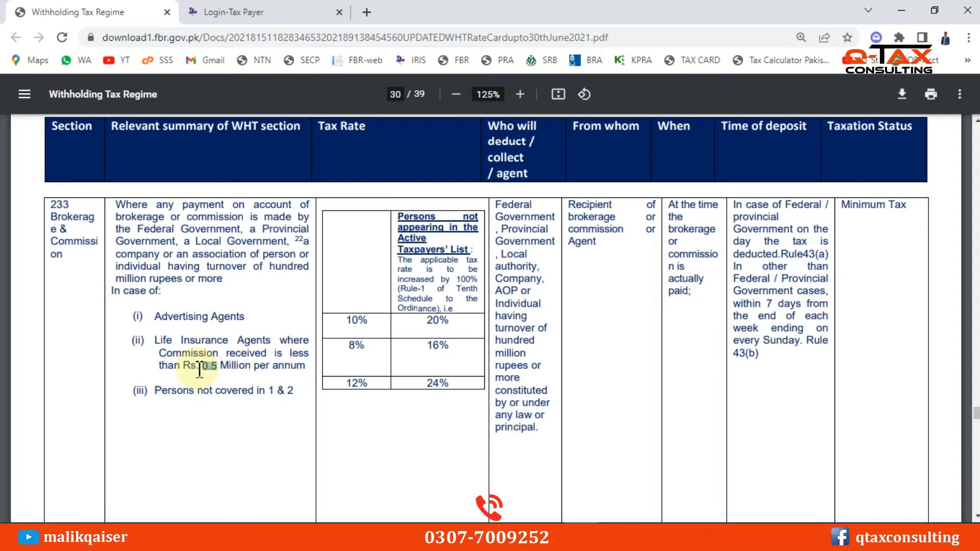
Highlight the 8%, 16%, 12% and 24% commission rates, then return to the IRIS login tab
double_click(357, 345)
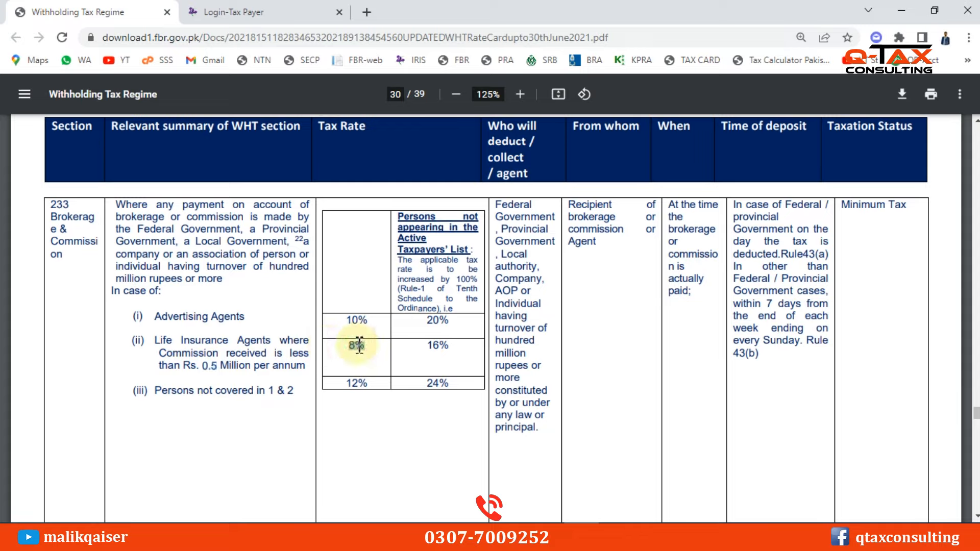
double_click(431, 352)
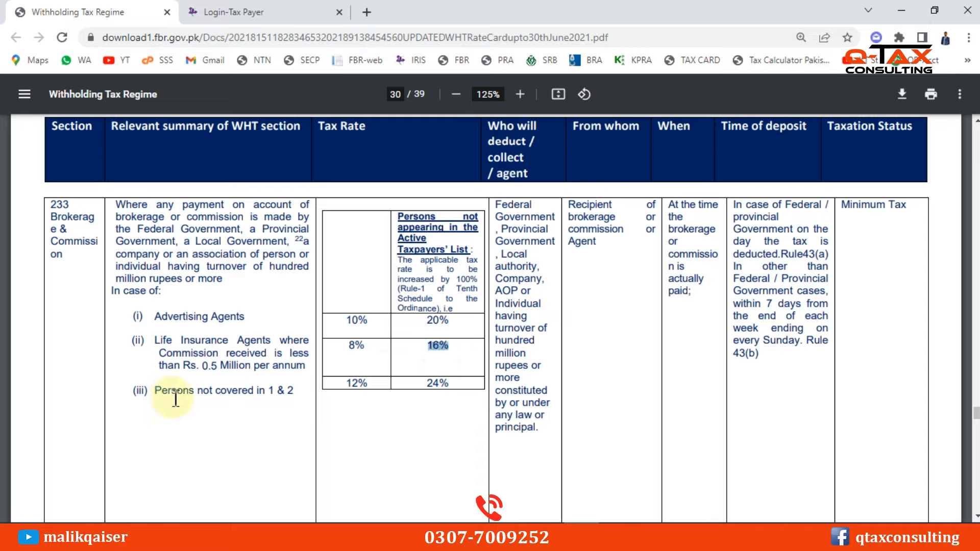
double_click(210, 367)
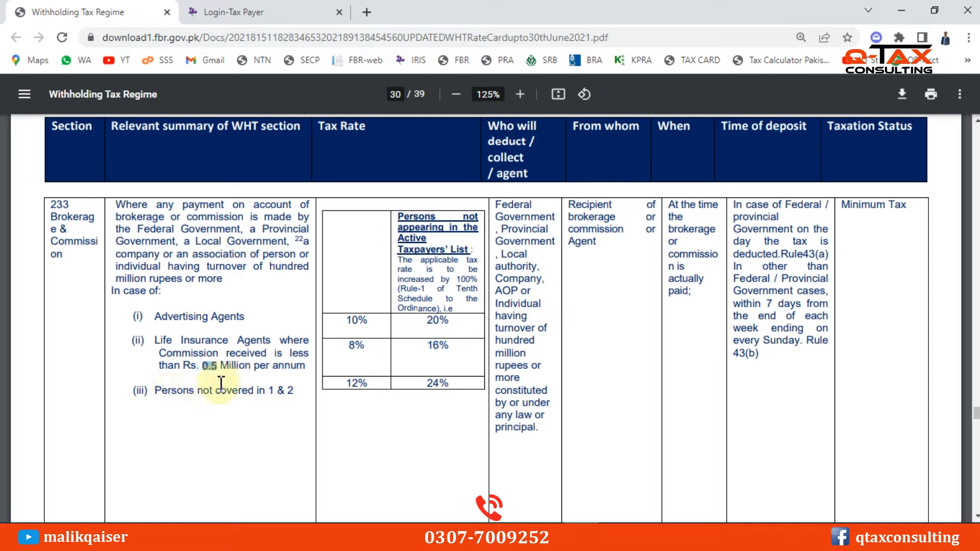
double_click(351, 392)
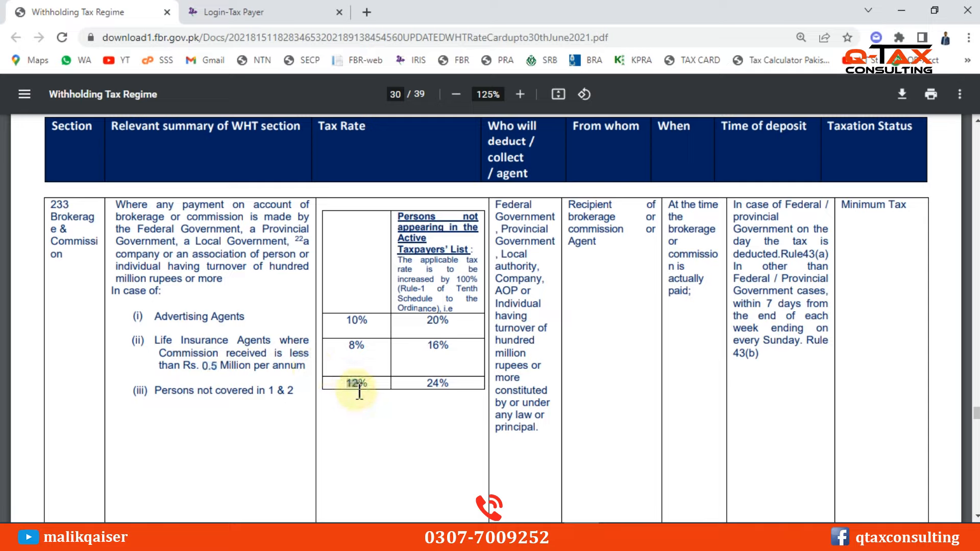
left_click(434, 385)
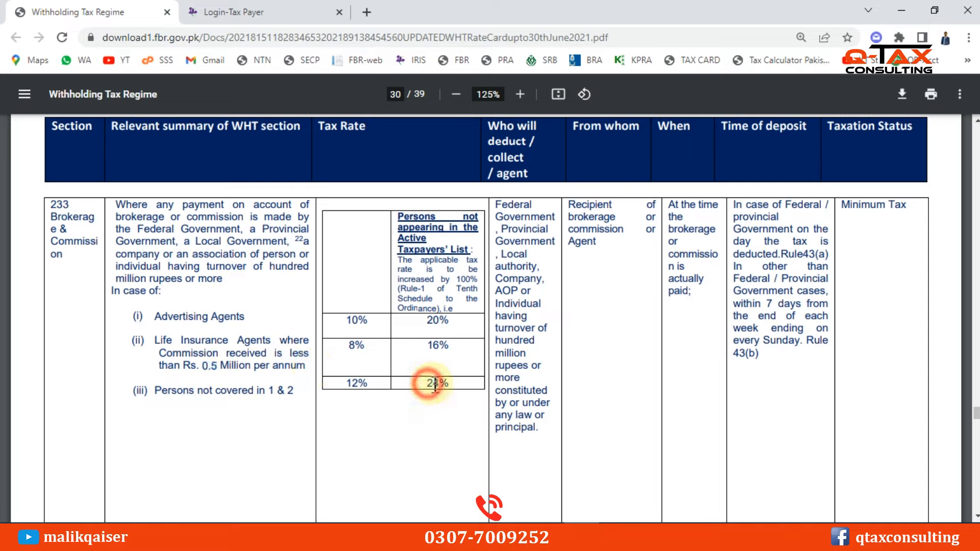
double_click(434, 383)
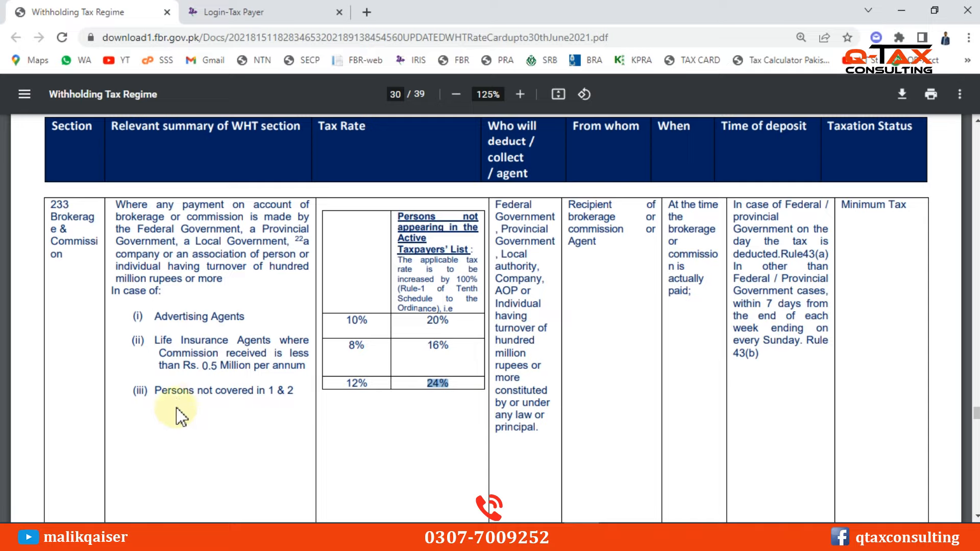
left_click_drag(153, 392, 251, 416)
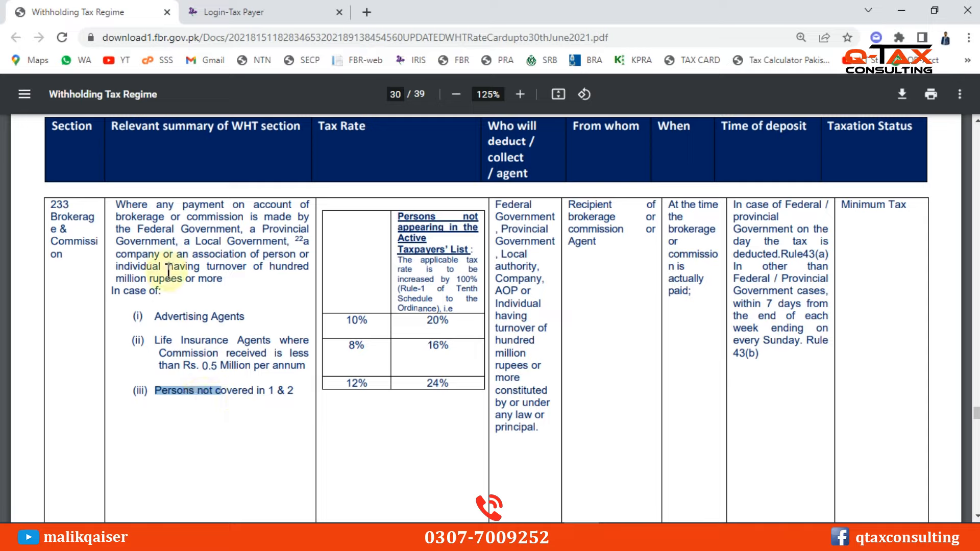
left_click(260, 12)
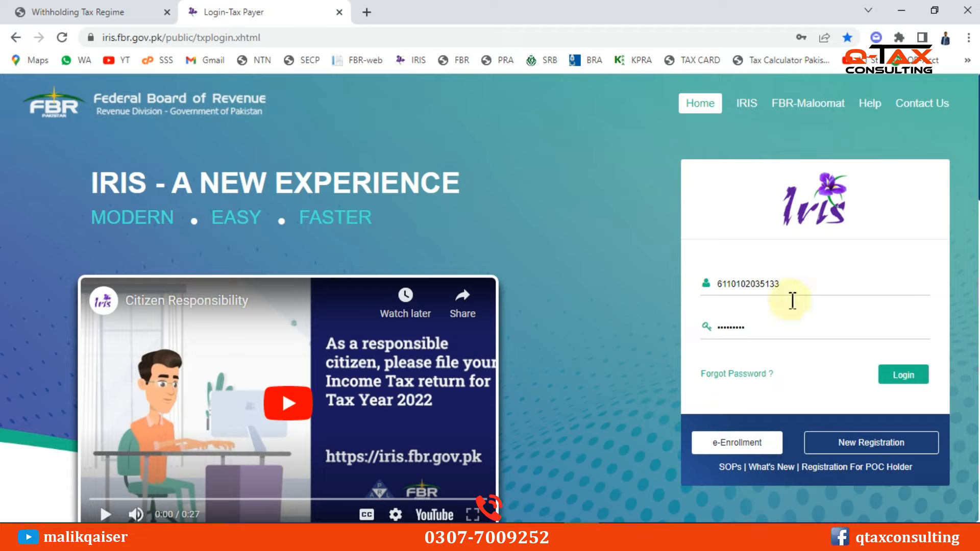
Log in and start a Normal Return (Ind/AOP/COY) under Declaration > Returns/Statements (Original)
left_click(898, 374)
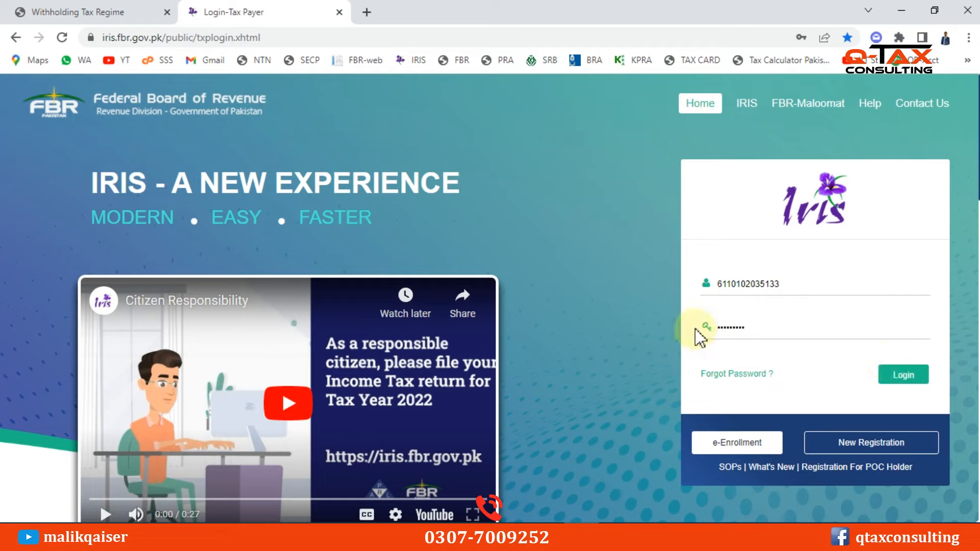
left_click(922, 377)
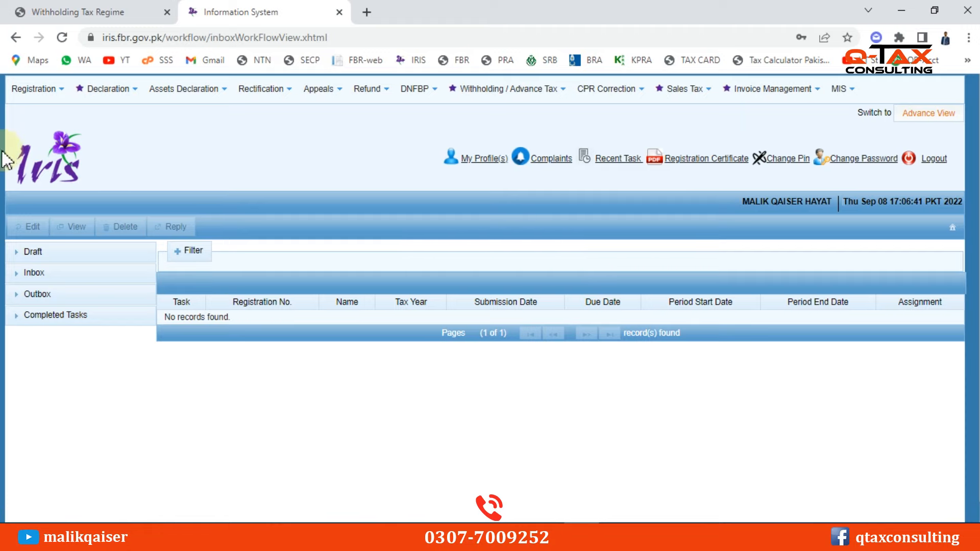
left_click(111, 92)
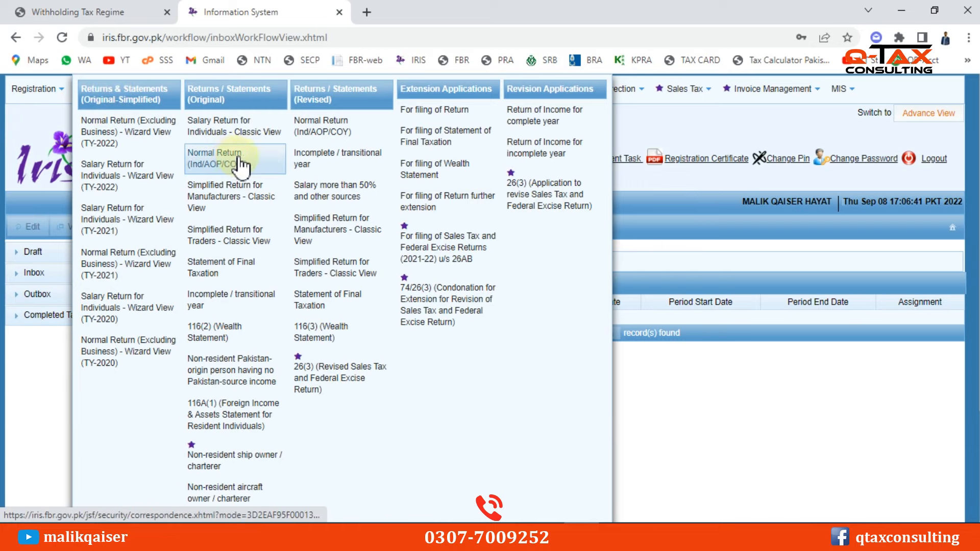
left_click(220, 169)
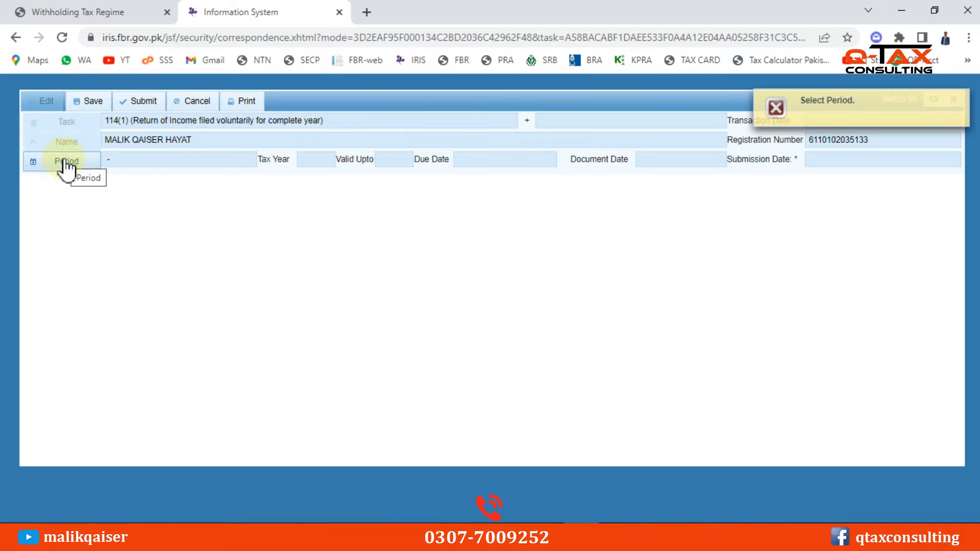
Search tax period 2022 and select the 01-Jul-2021 to 30-Jun-2022 period
left_click(65, 162)
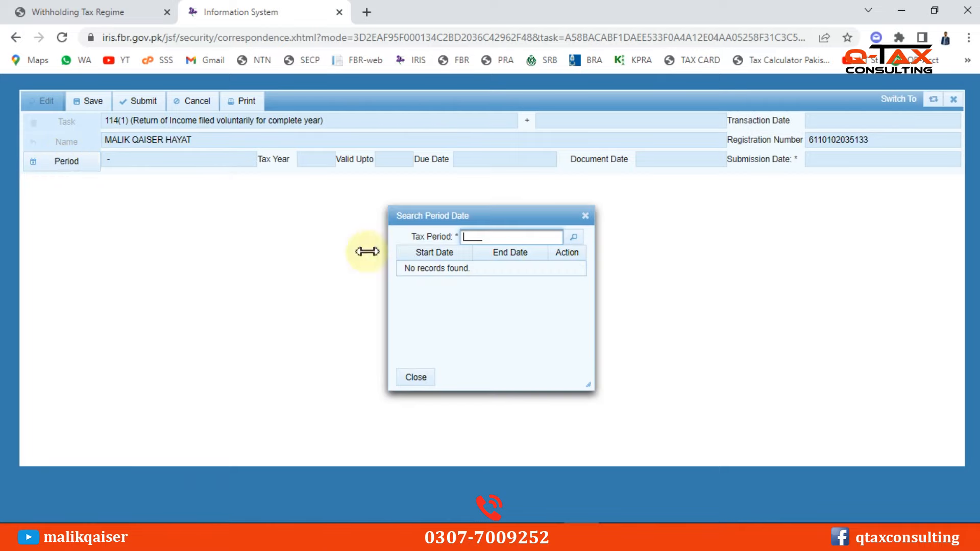
type("2")
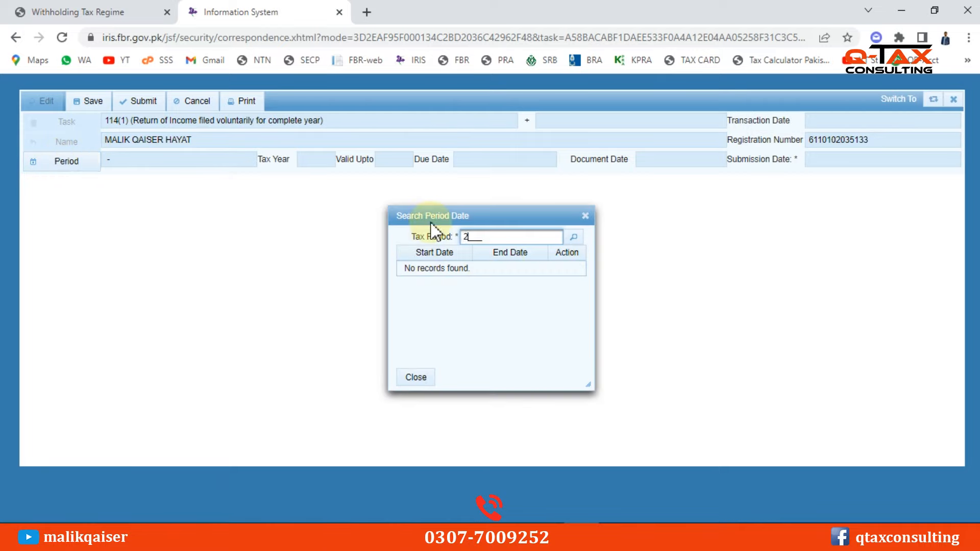
type("022")
left_click(571, 237)
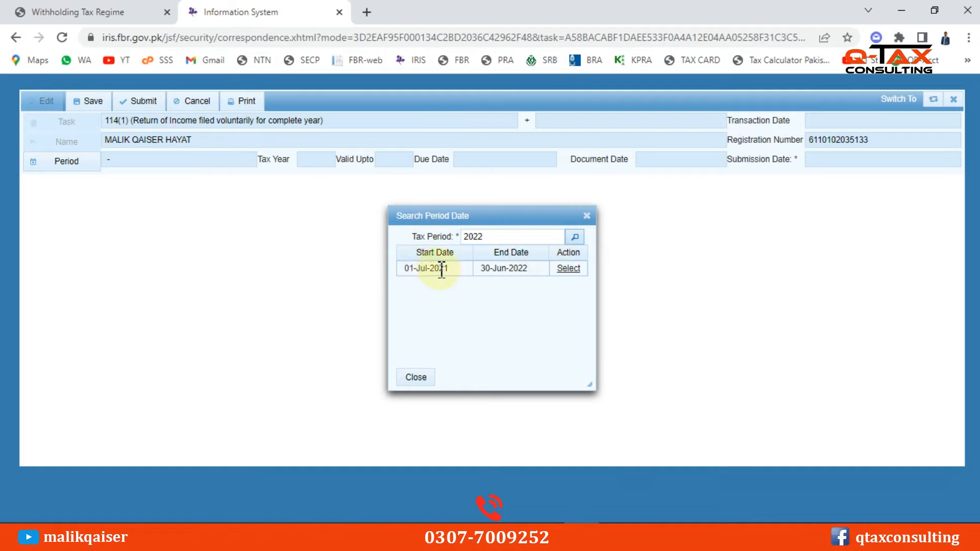
left_click_drag(404, 268, 446, 271)
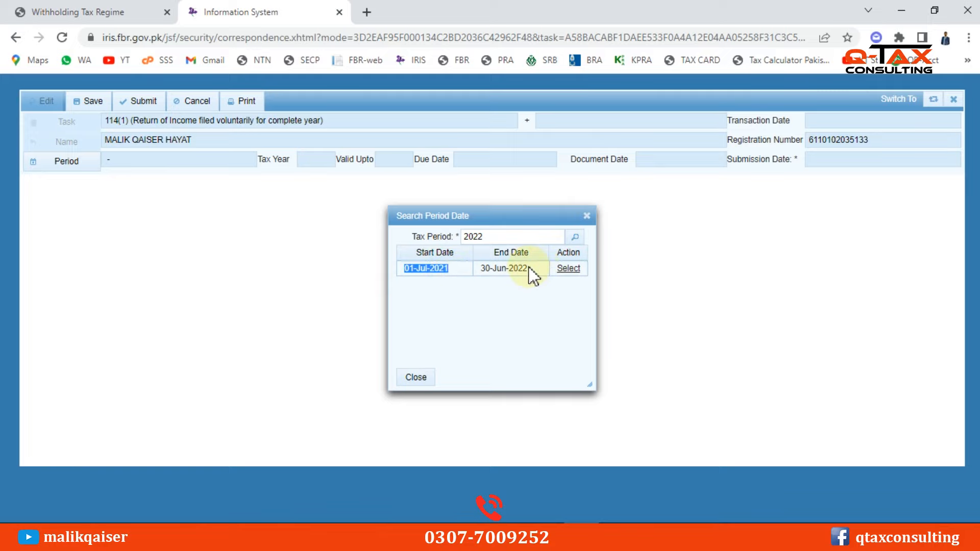
left_click(568, 269)
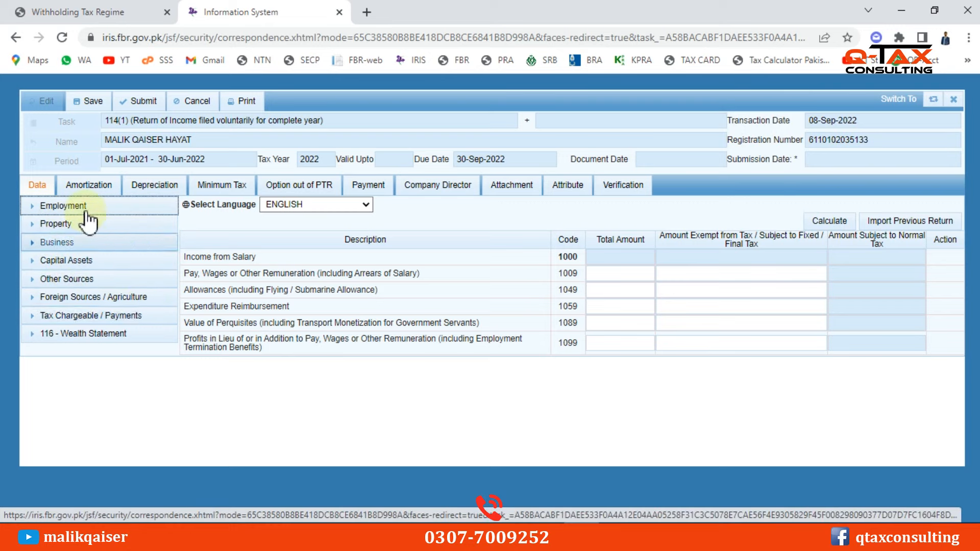
Enter 1,000,000 under Others (3128) in Business Other Revenues and recalculate
left_click(58, 244)
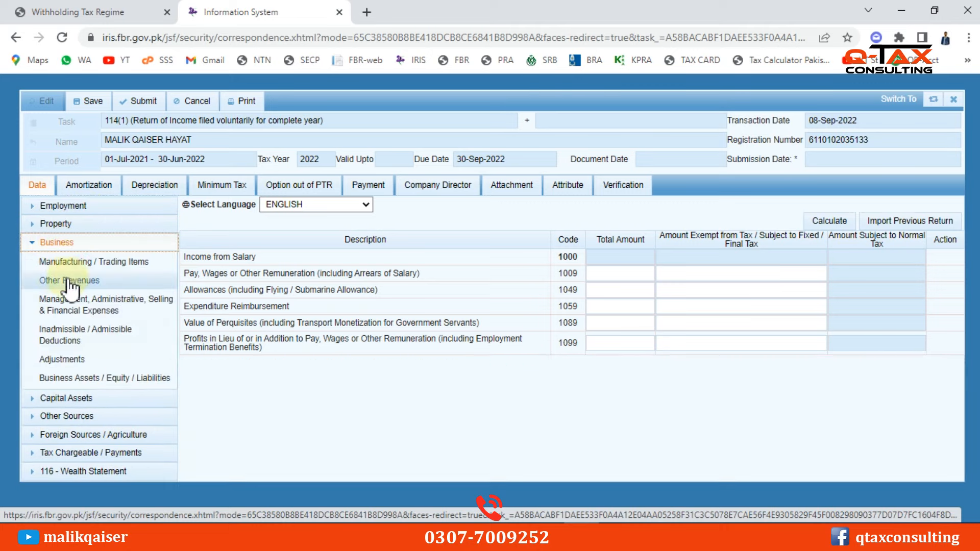
left_click(58, 280)
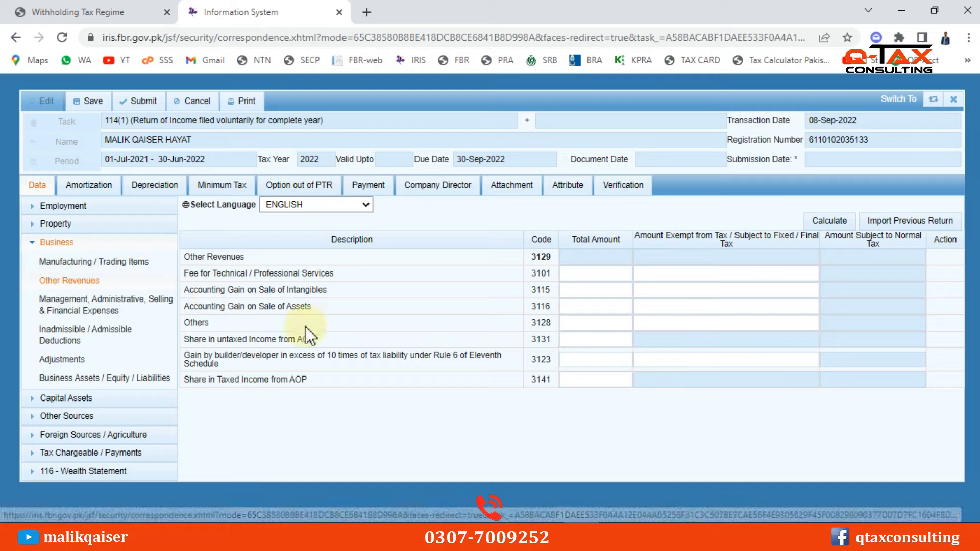
left_click(589, 324)
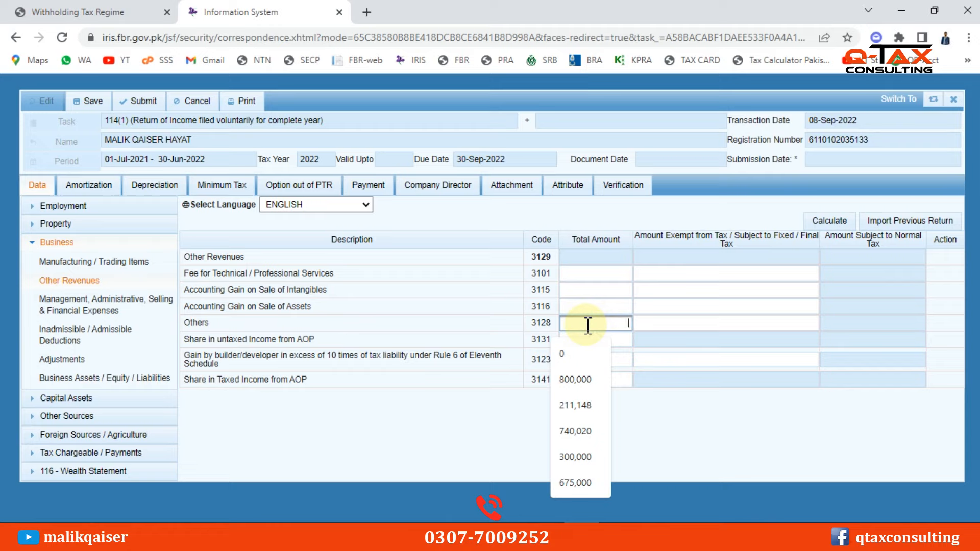
type("1")
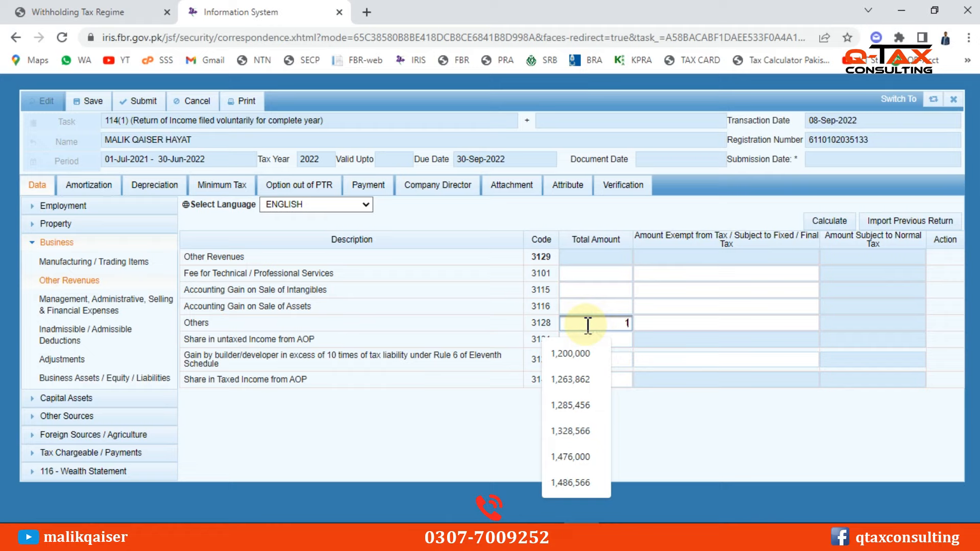
type(",000,0")
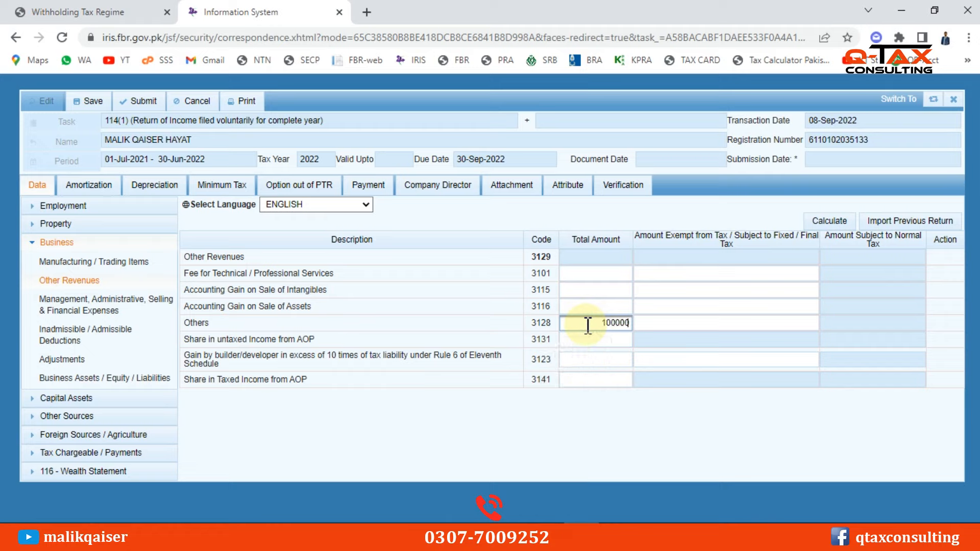
type("00")
left_click(825, 222)
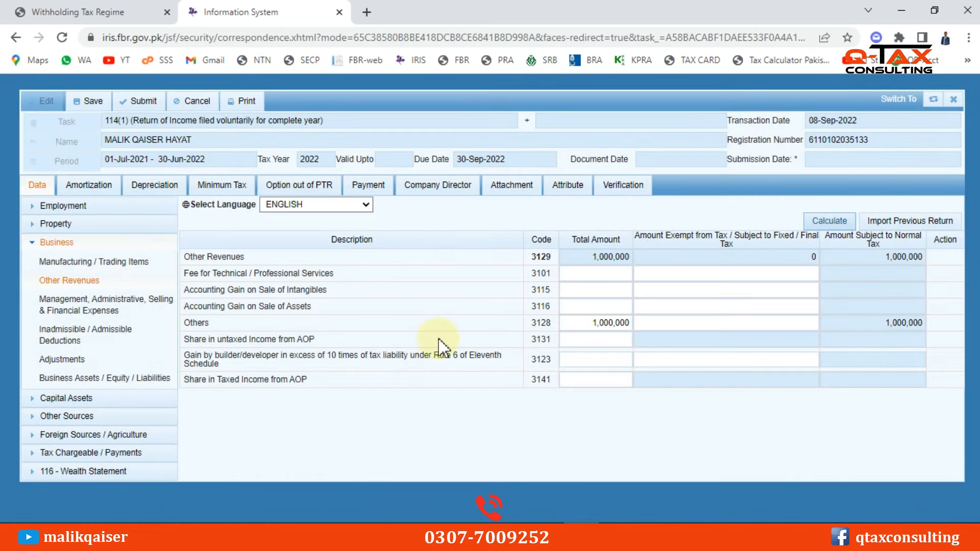
double_click(619, 321)
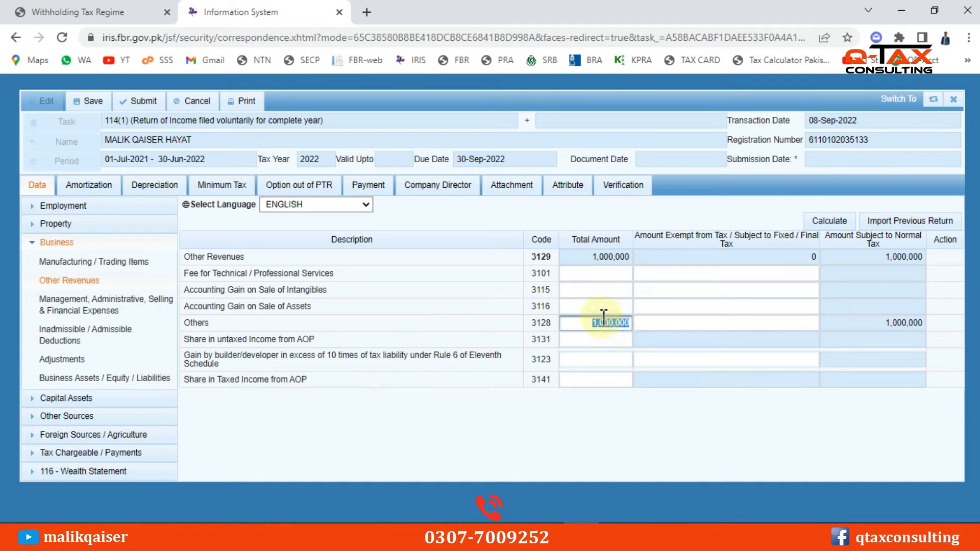
left_click(62, 242)
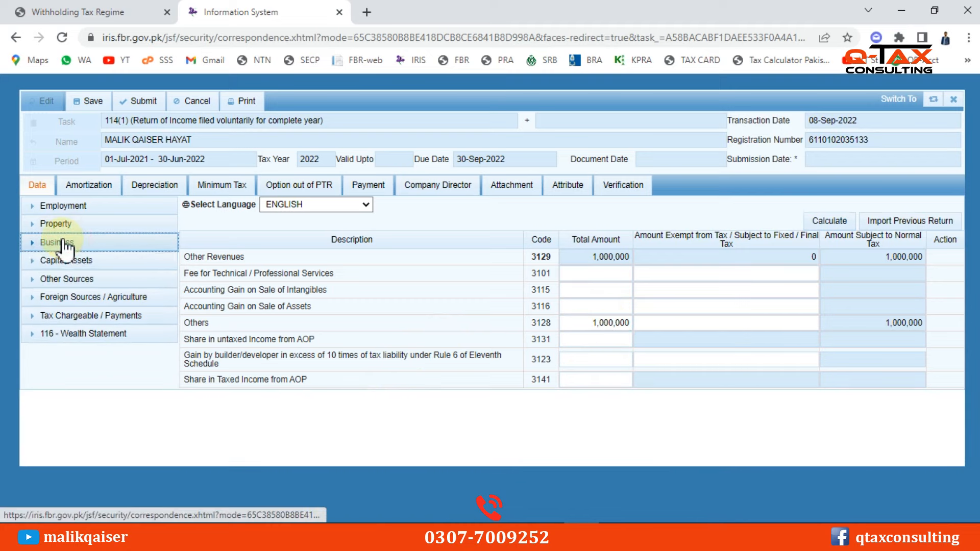
Check the Computations sheet for 1,000,000 business income and 50,000 tax chargeable
left_click(72, 316)
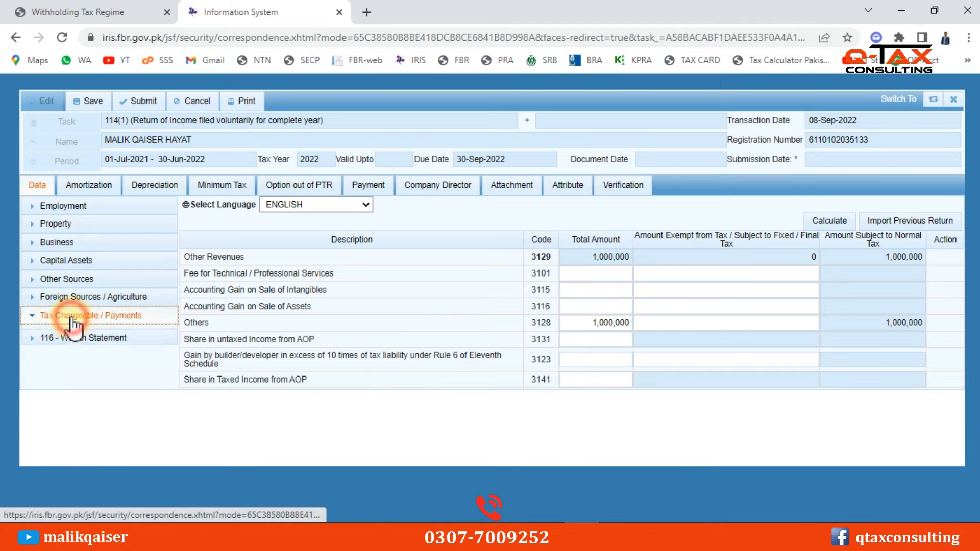
left_click(81, 459)
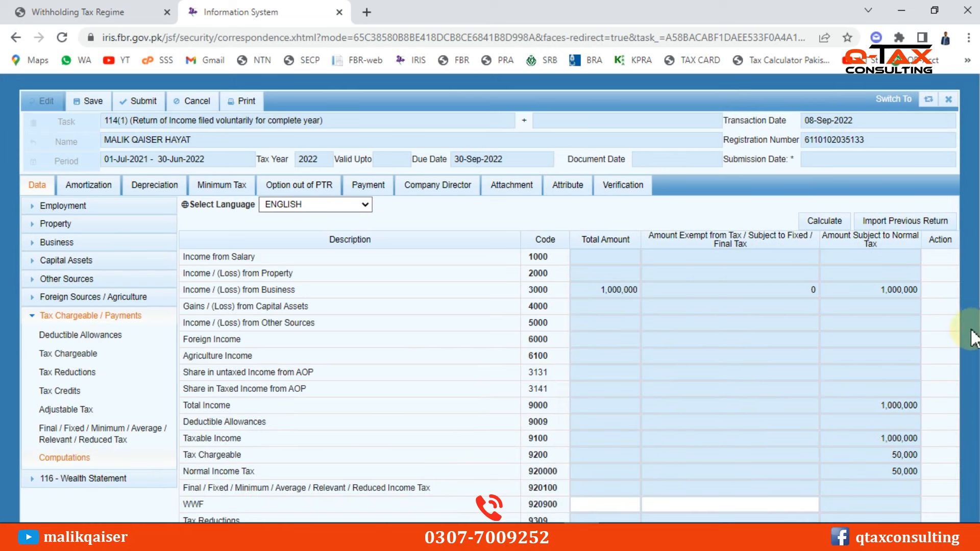
scroll(904, 342, "down", 3)
double_click(903, 313)
scroll(336, 360, "up", 2)
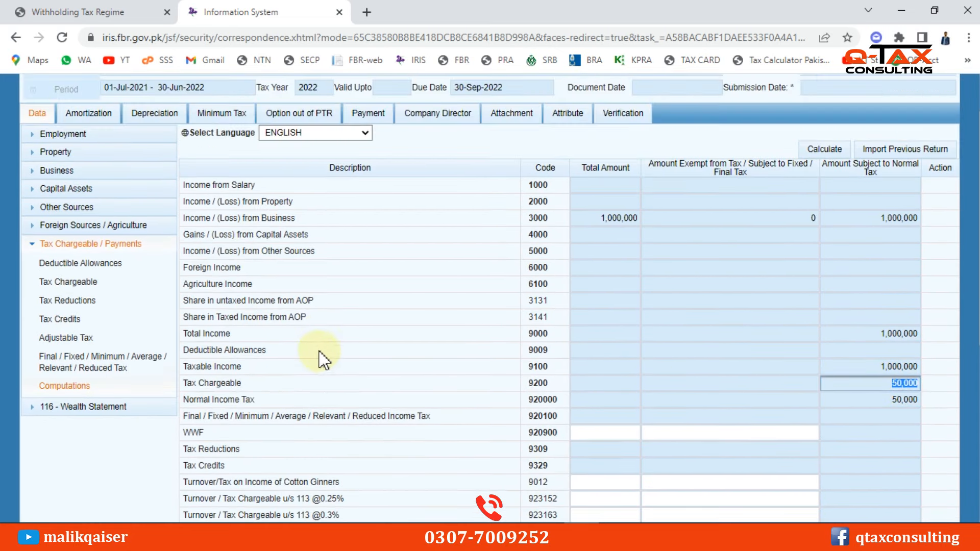
double_click(602, 217)
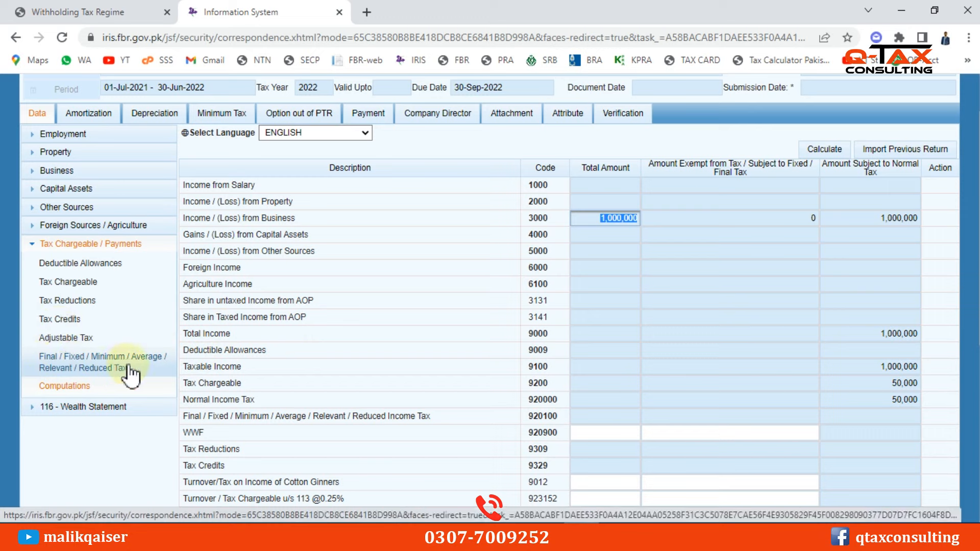
Open Final/Fixed/Reduced Tax and locate the Brokerage / Commission 233 rows
left_click(110, 364)
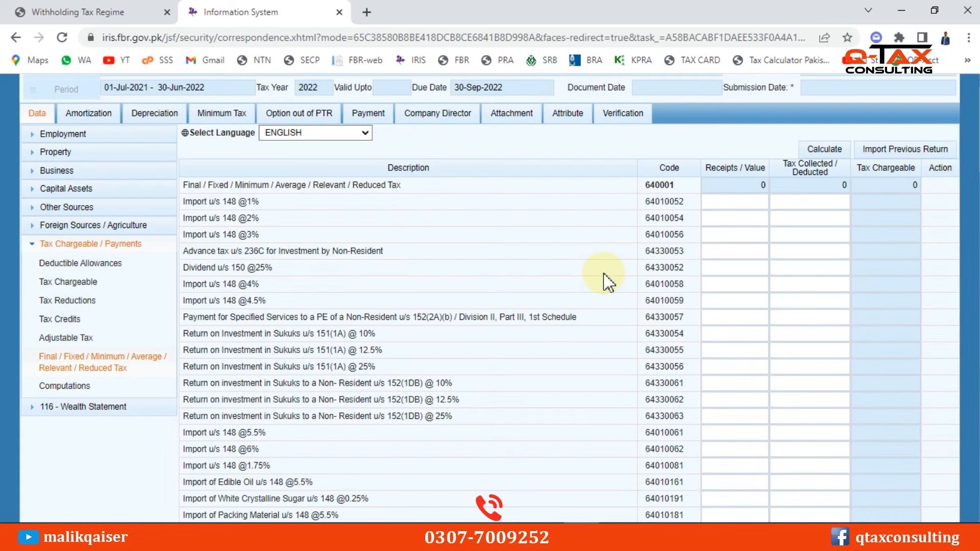
key("ctrl+f")
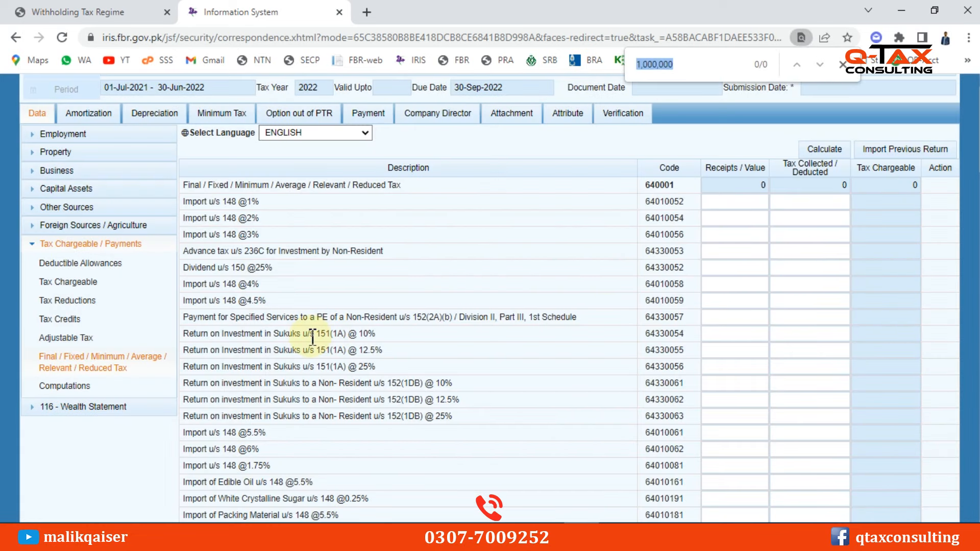
type("233")
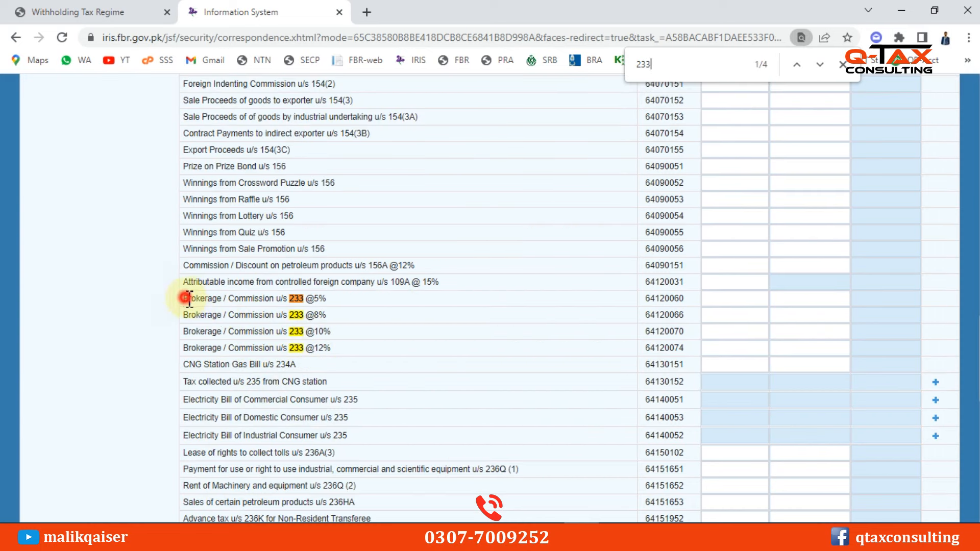
left_click_drag(189, 298, 253, 299)
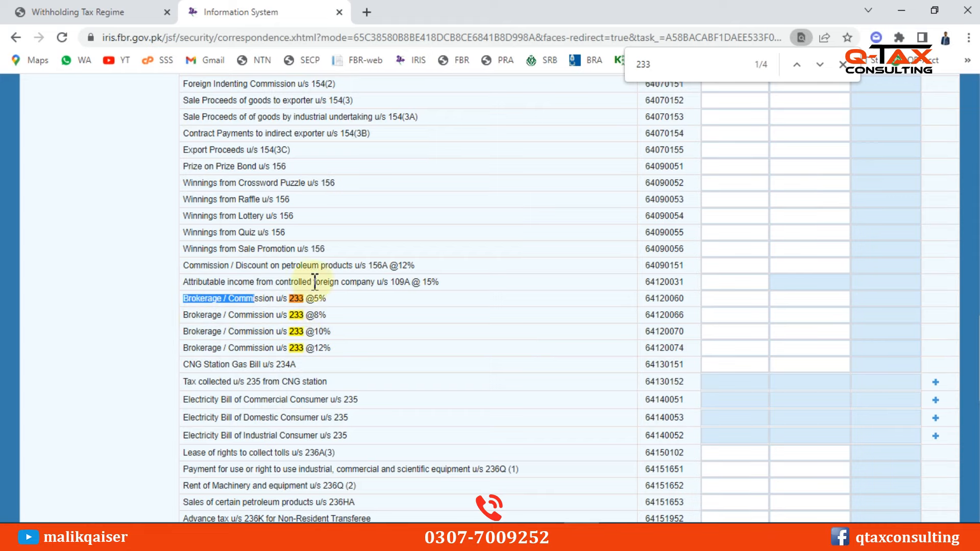
left_click(346, 333)
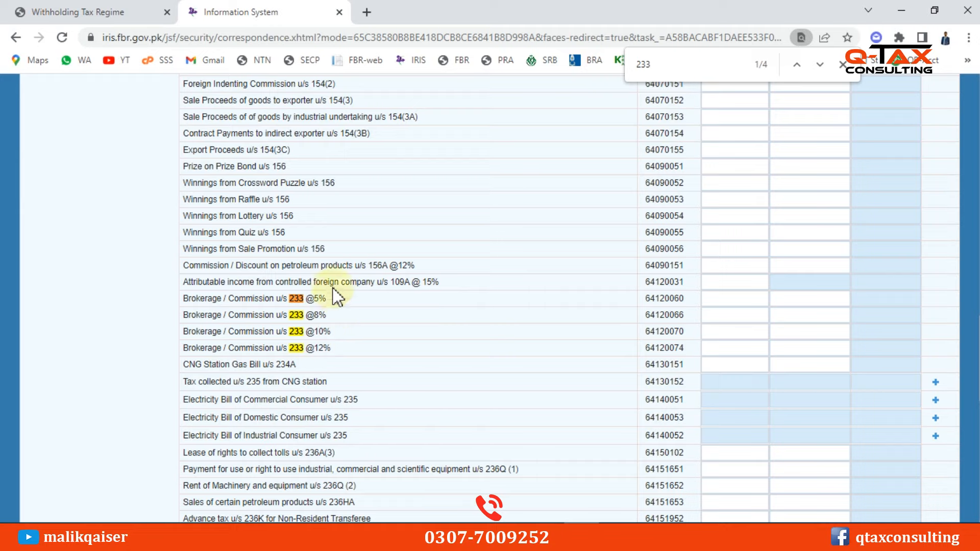
left_click(737, 302)
left_click(507, 300)
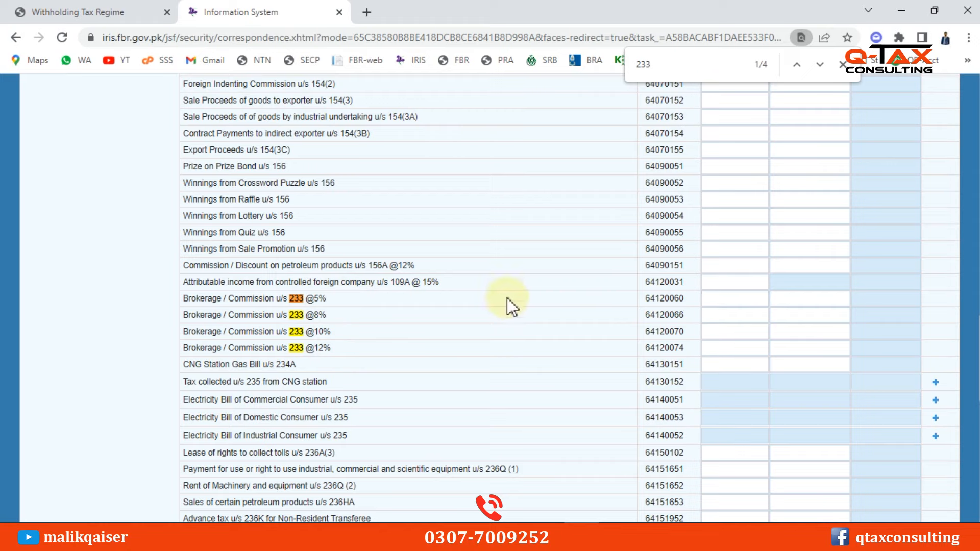
left_click(312, 344)
left_click_drag(313, 346, 357, 356)
left_click(743, 348)
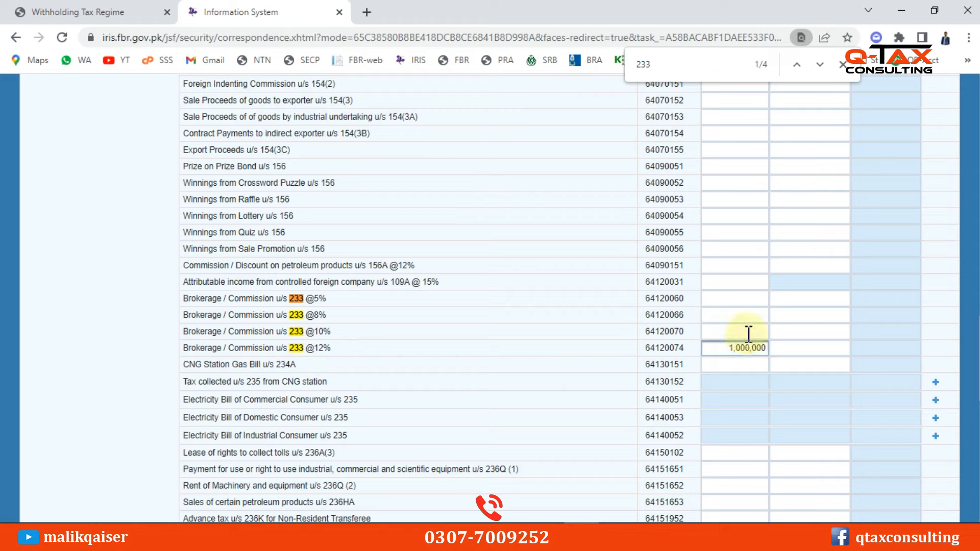
left_click(787, 350)
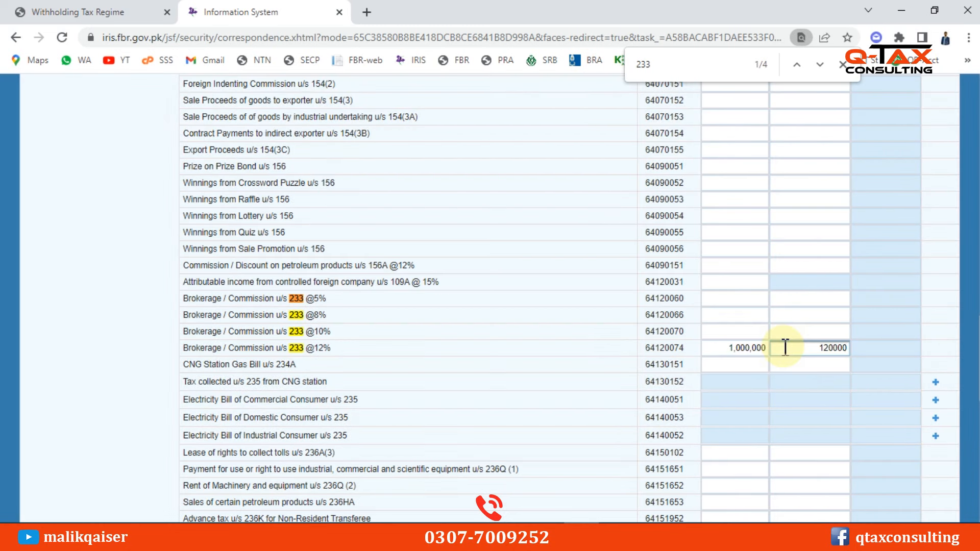
scroll(633, 340, "up", 20)
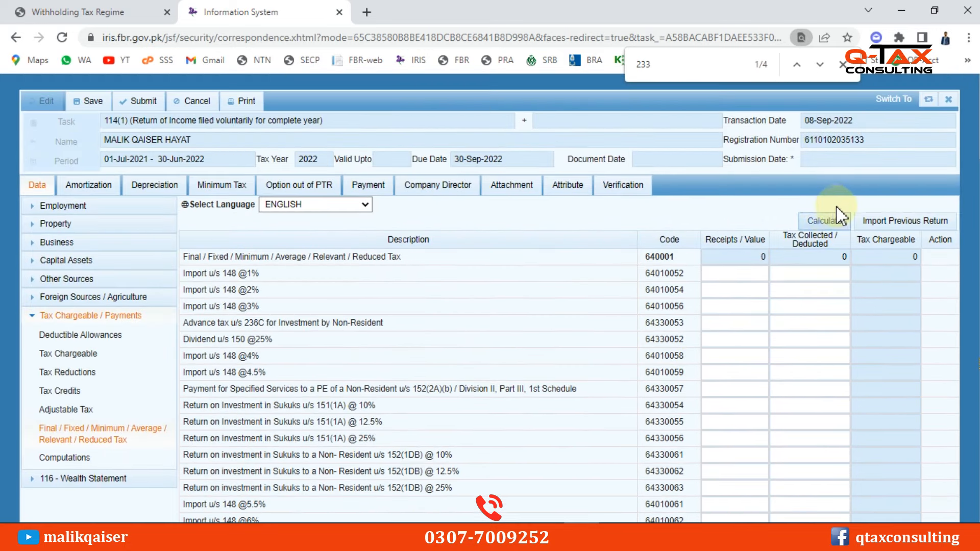
left_click(830, 219)
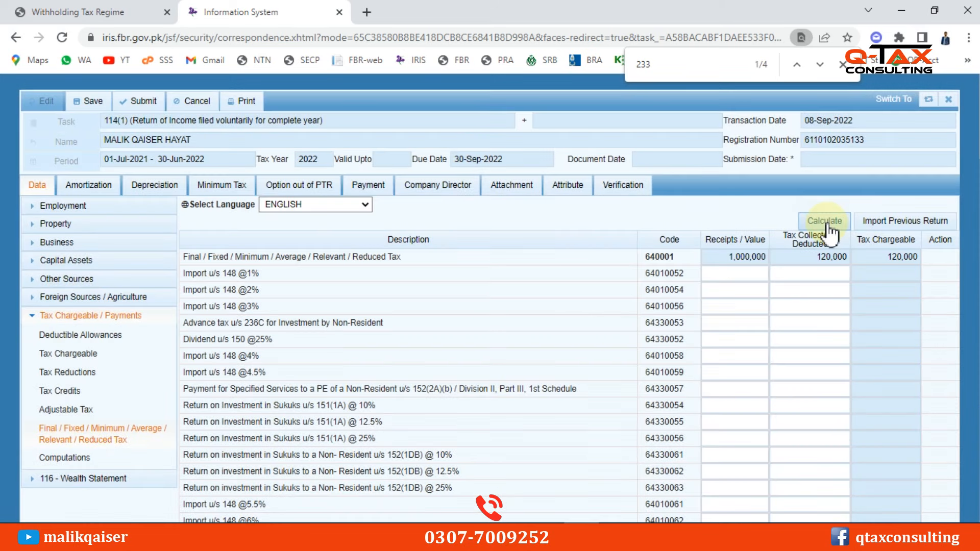
Recalculate and check Computations: 1,000,000 business income, 50,000 normal tax, 120,000 withholding, 70,000 difference
left_click(827, 220)
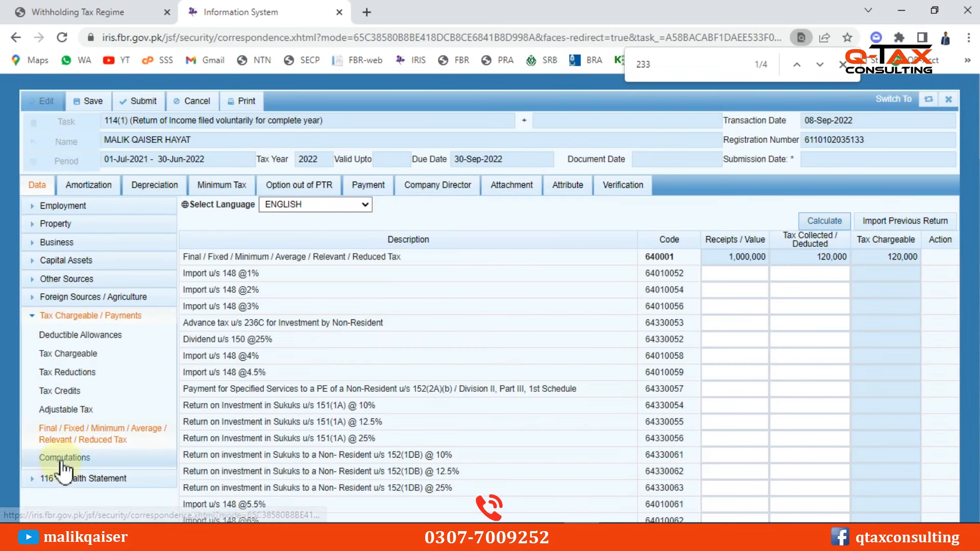
left_click(65, 457)
scroll(730, 341, "down", 1)
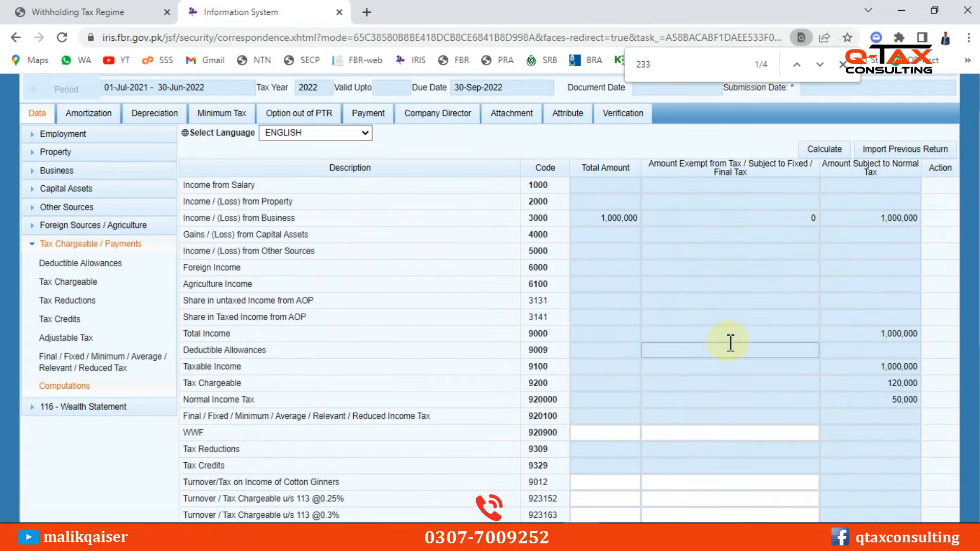
left_click(619, 218)
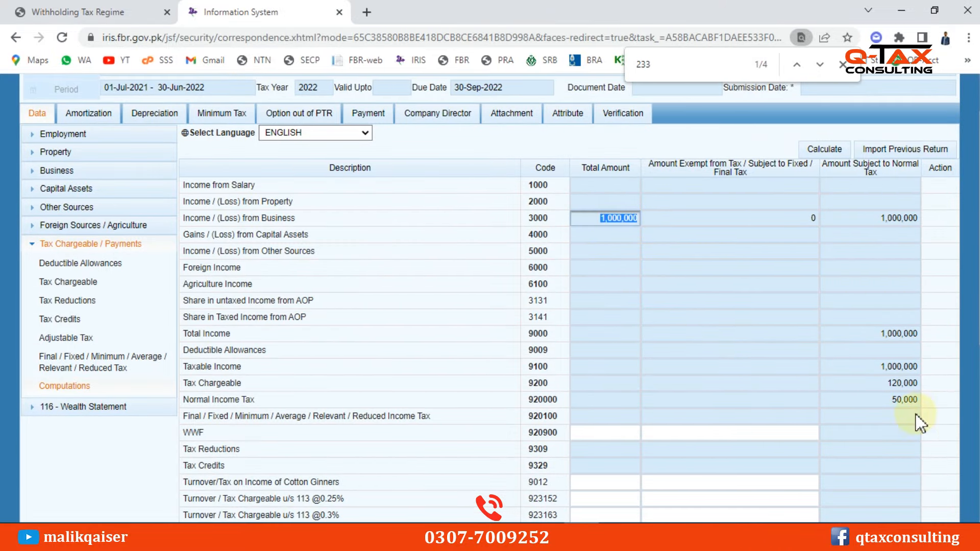
left_click(905, 400)
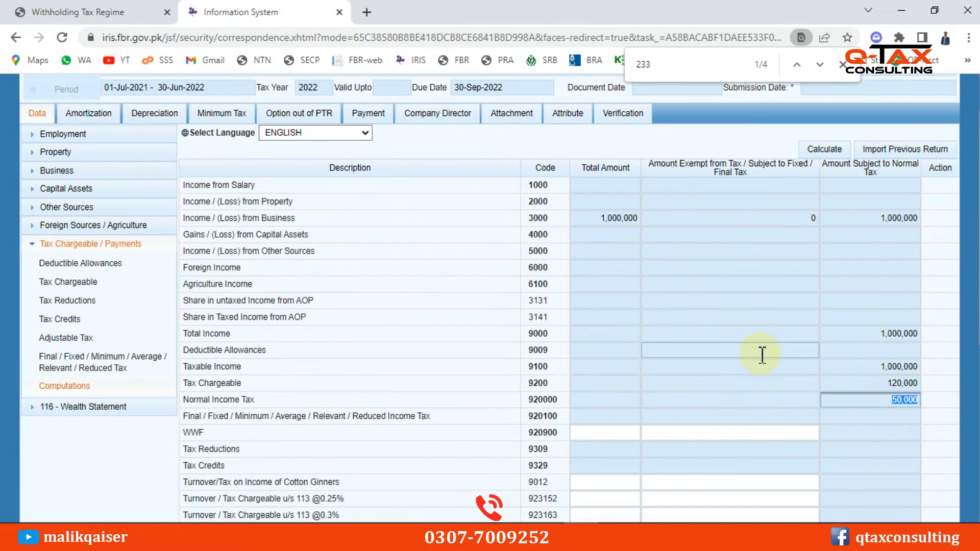
scroll(763, 354, "down", 1)
scroll(758, 336, "down", 2)
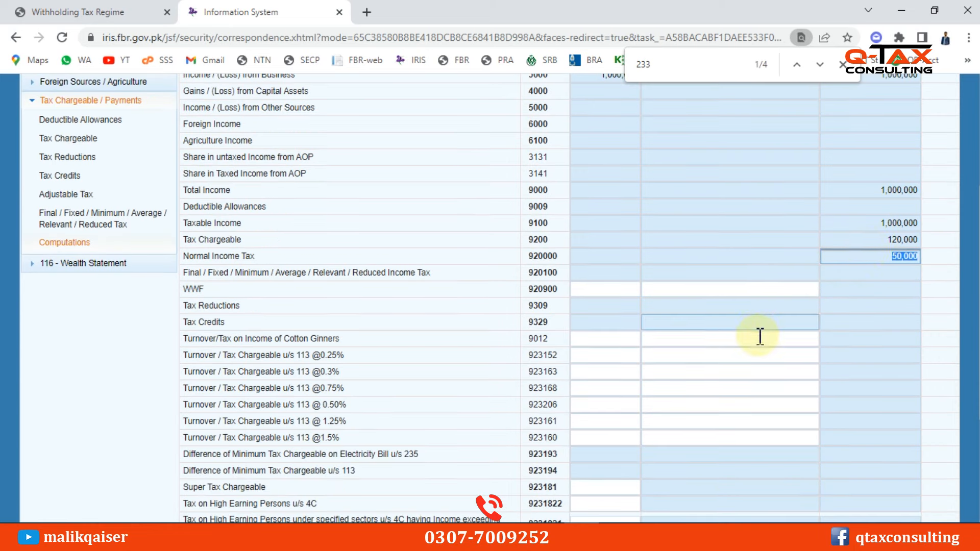
scroll(711, 338, "down", 2)
left_click(792, 413)
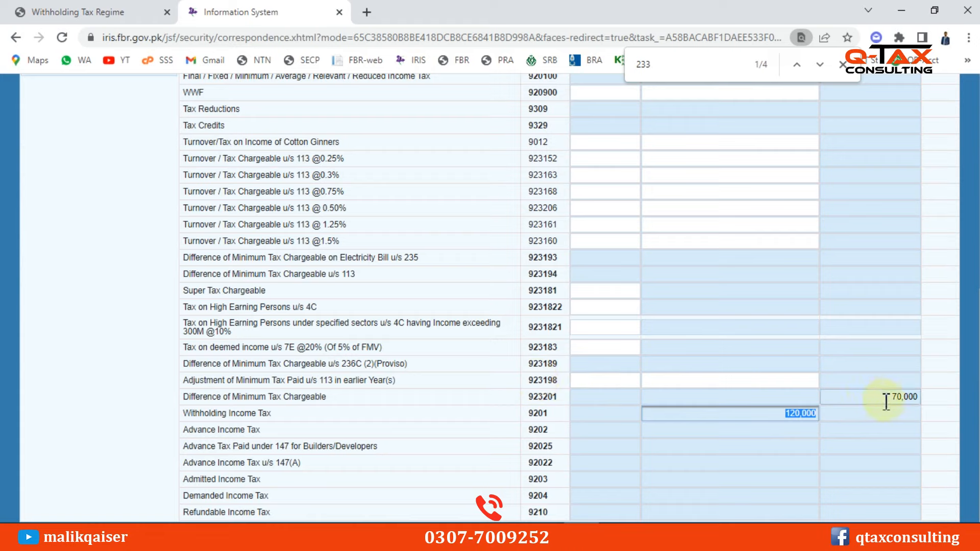
left_click(913, 396)
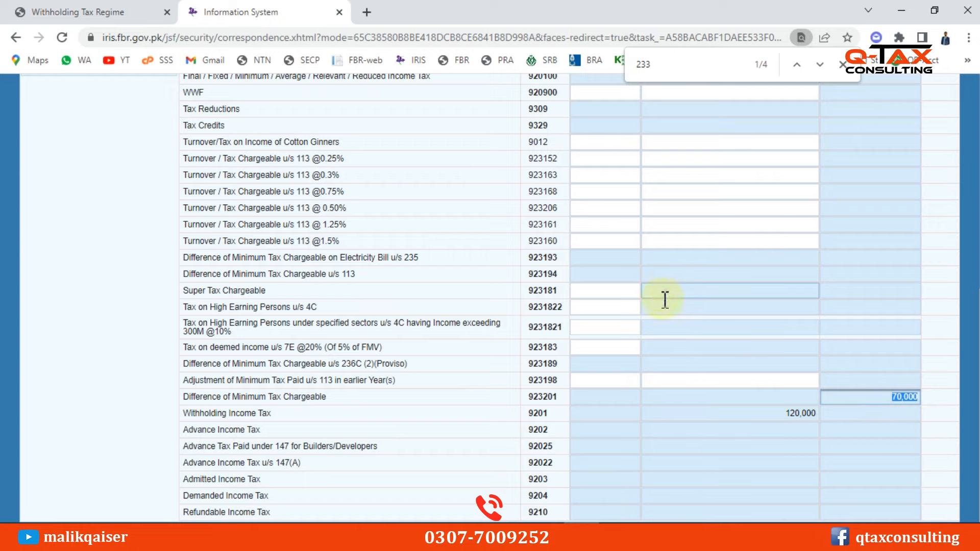
left_click(909, 397)
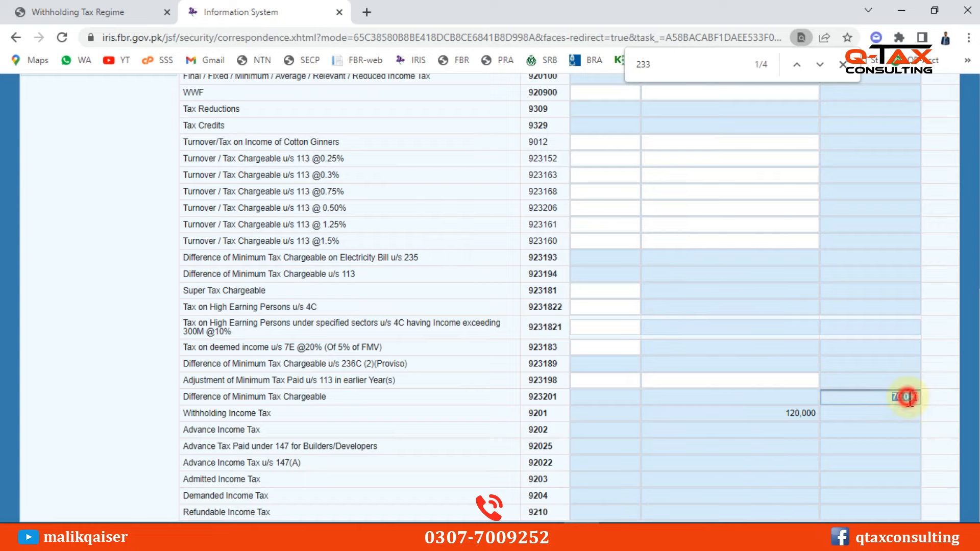
double_click(908, 397)
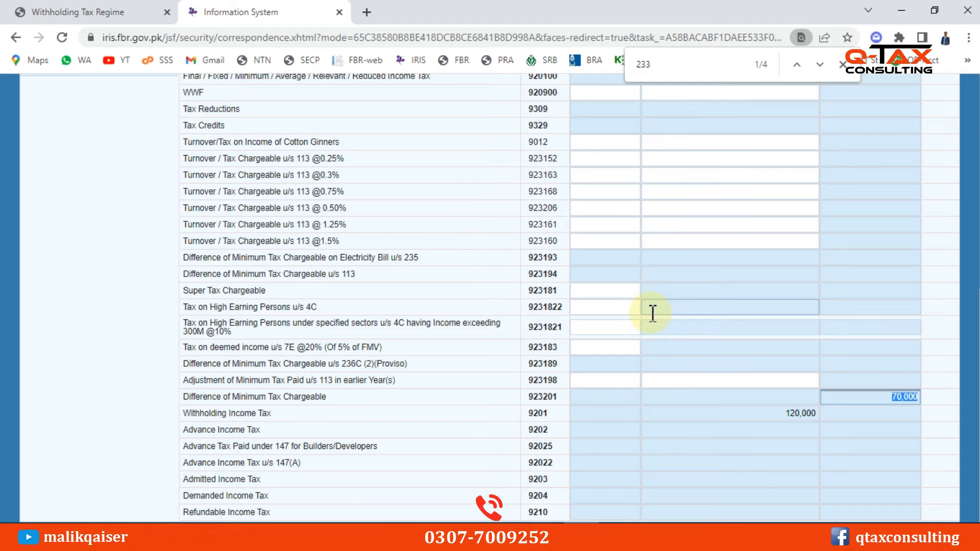
Confirm the 120,000 tax chargeable and withholding tax against the 1,000,000 business income
scroll(457, 331, "up", 1)
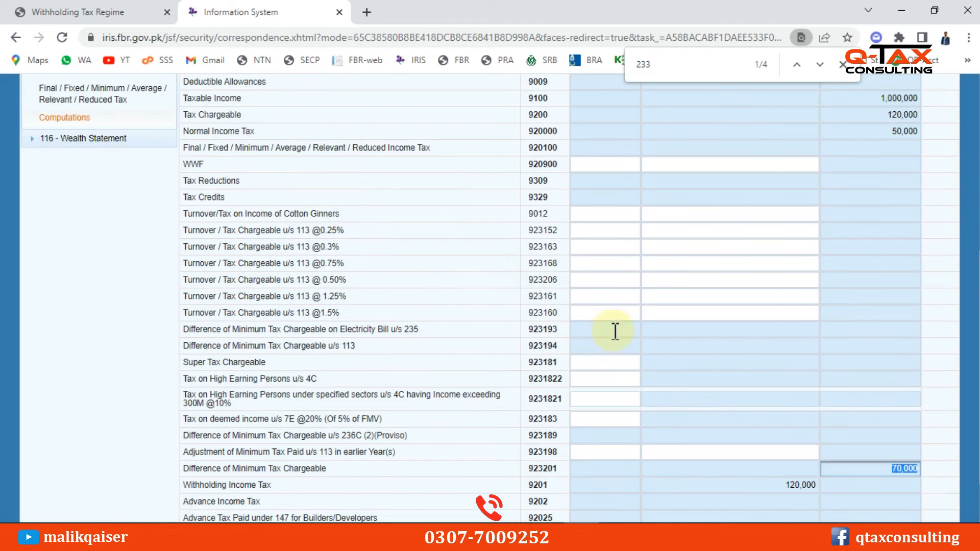
scroll(769, 350, "up", 1)
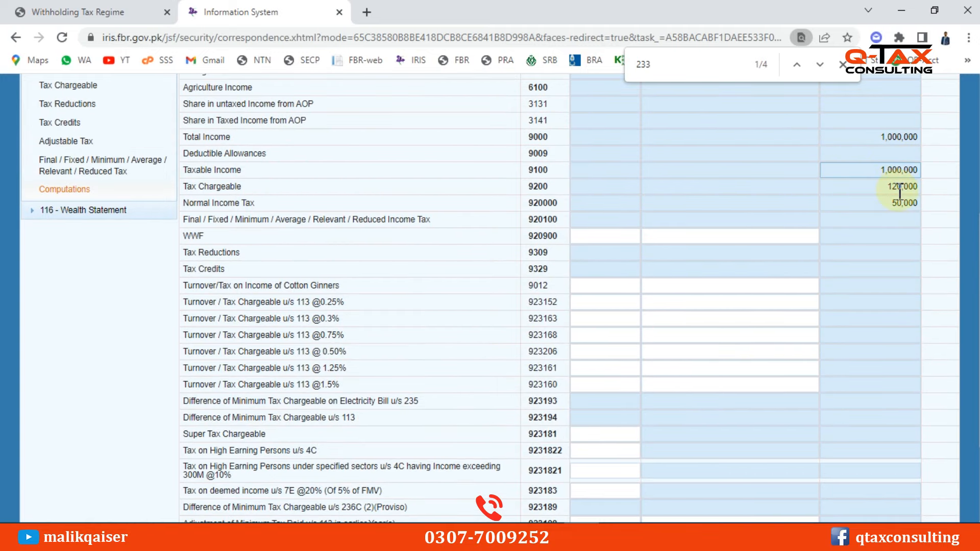
double_click(902, 187)
scroll(748, 235, "up", 1)
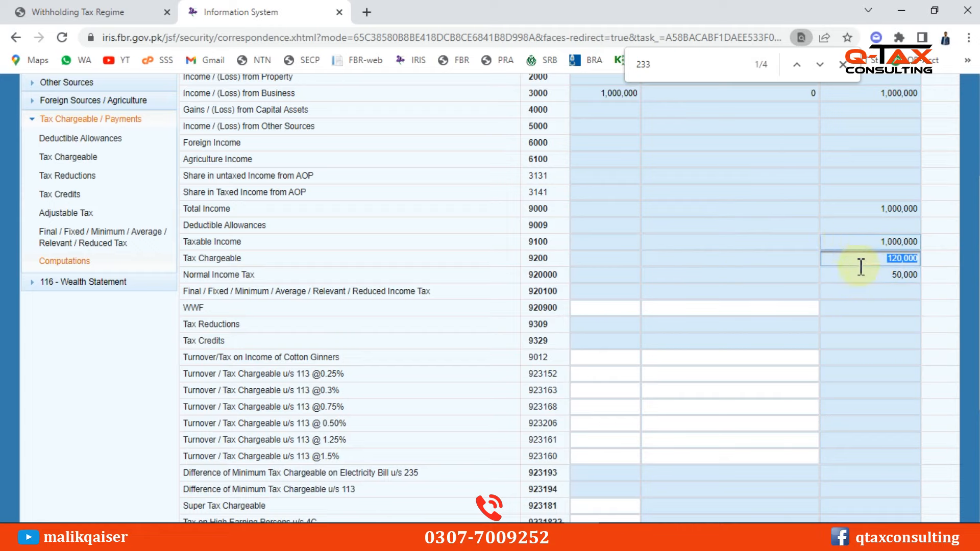
scroll(680, 330, "down", 2)
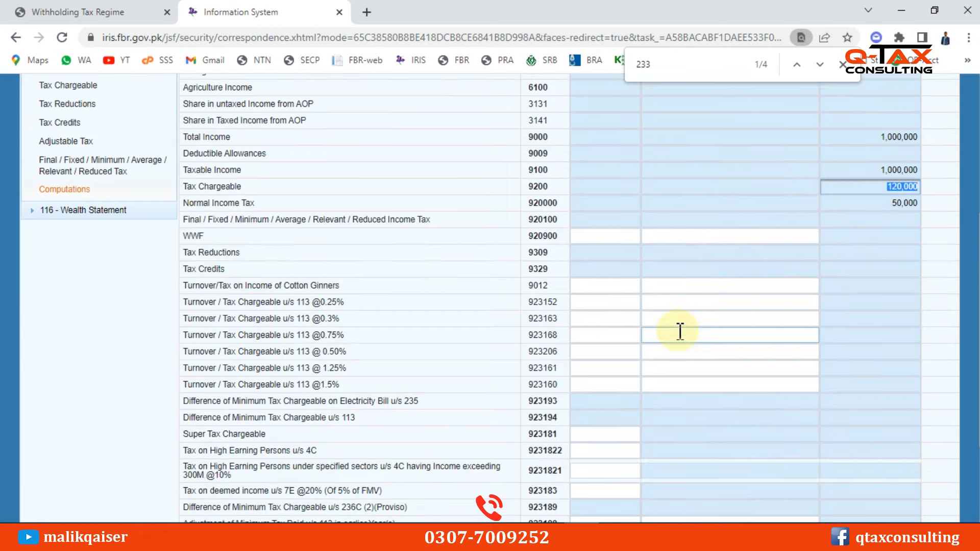
scroll(680, 332, "down", 4)
left_click(795, 415)
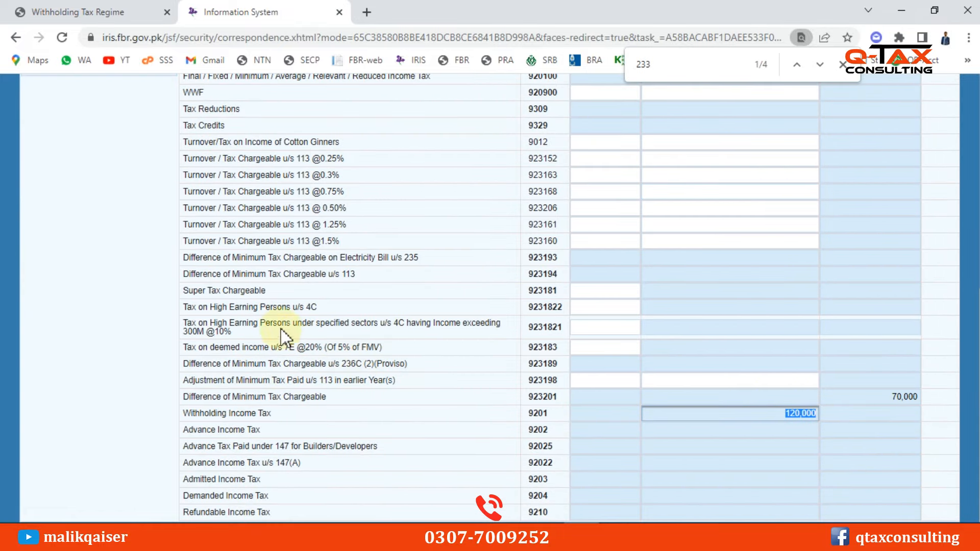
scroll(320, 319, "up", 10)
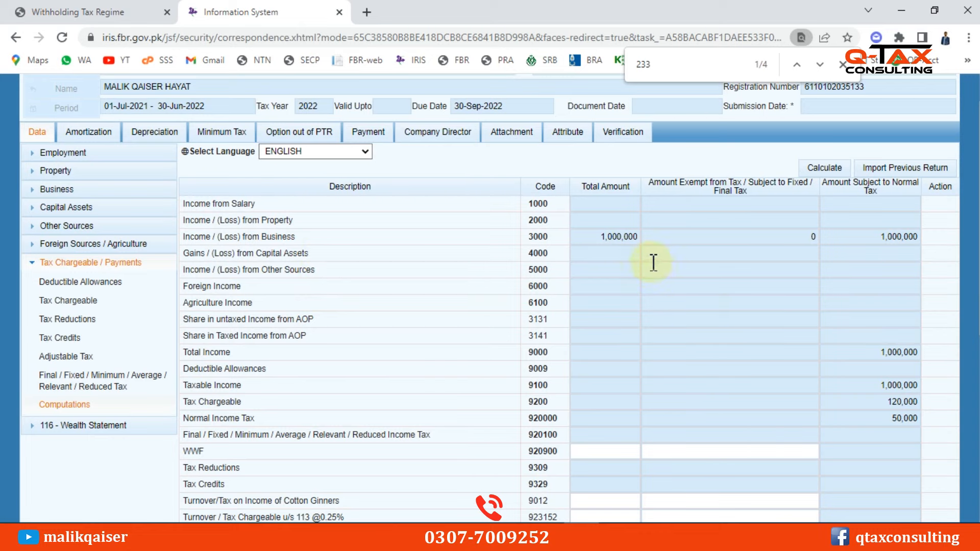
double_click(625, 237)
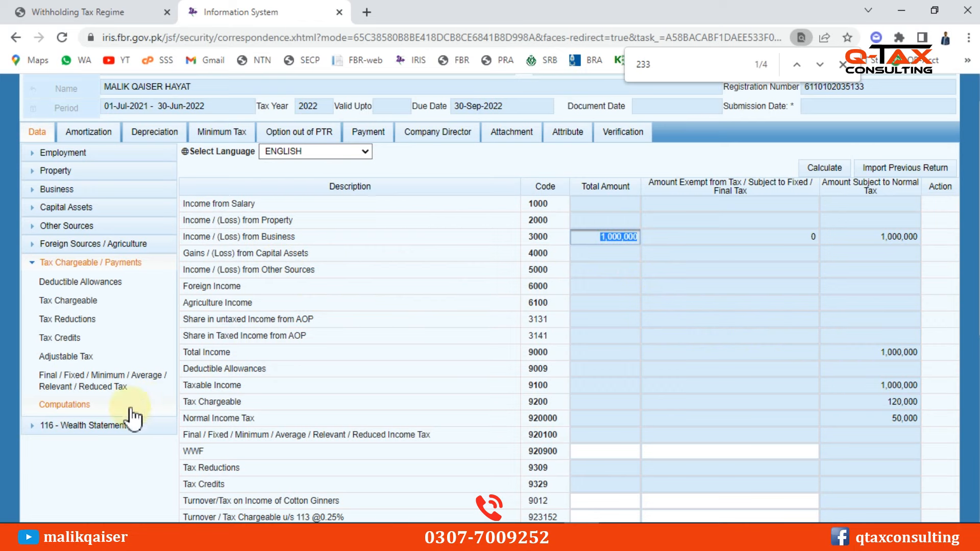
Expand the 116 - Wealth Statement sections and toggle Foreign Sources / Agriculture
left_click(102, 426)
scroll(102, 394, "down", 3)
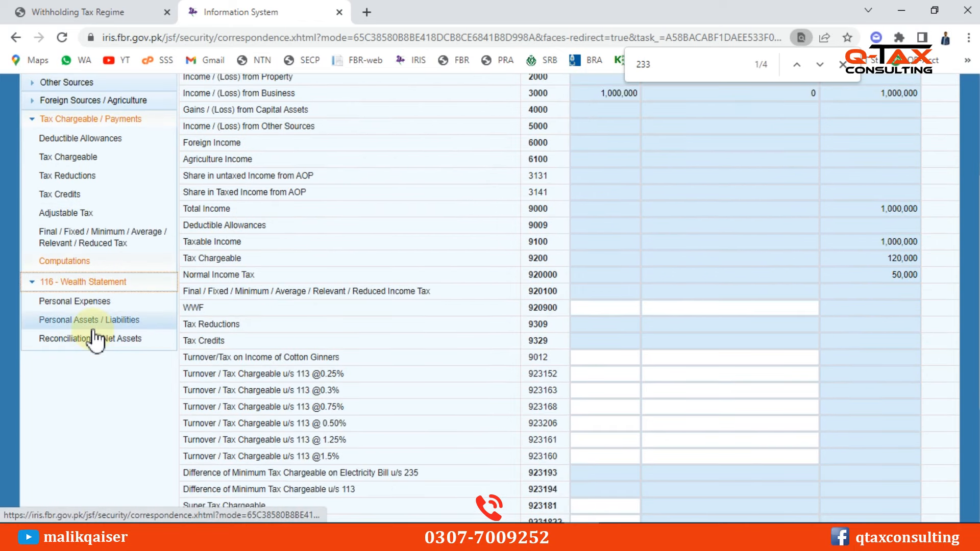
left_click(95, 100)
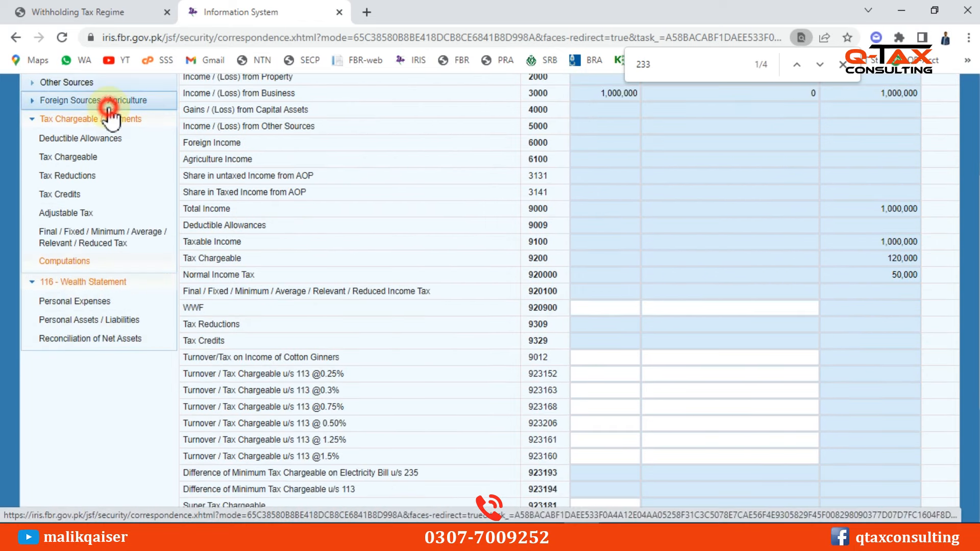
left_click(94, 100)
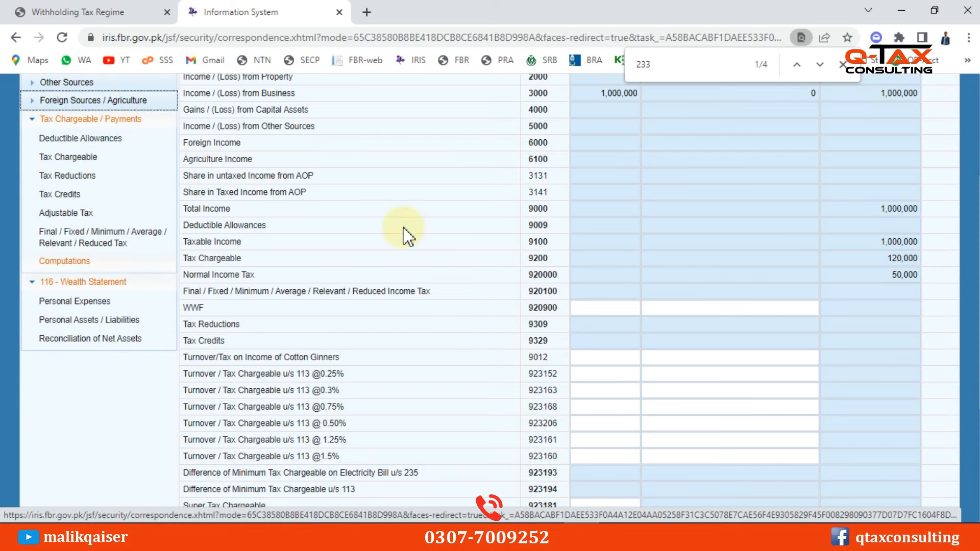
scroll(462, 293, "up", 3)
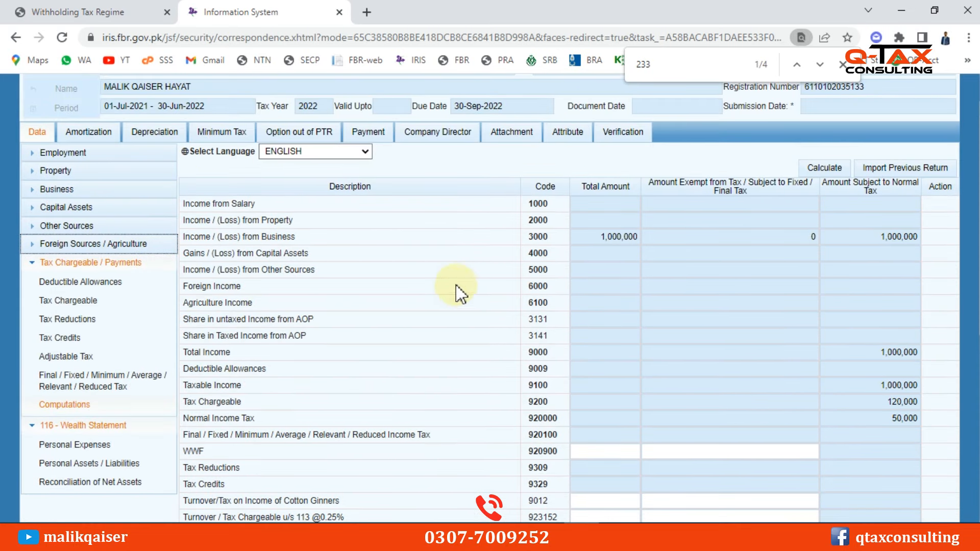
Enter 120000 under Rates / Taxes / Cess in Management, Administrative, Selling & Financial Expenses and recalculate
left_click(62, 190)
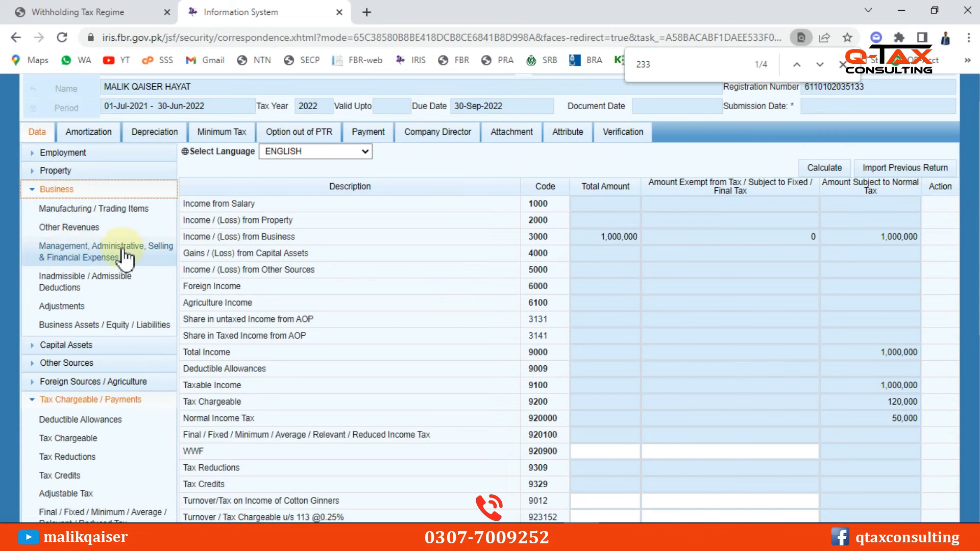
left_click(108, 253)
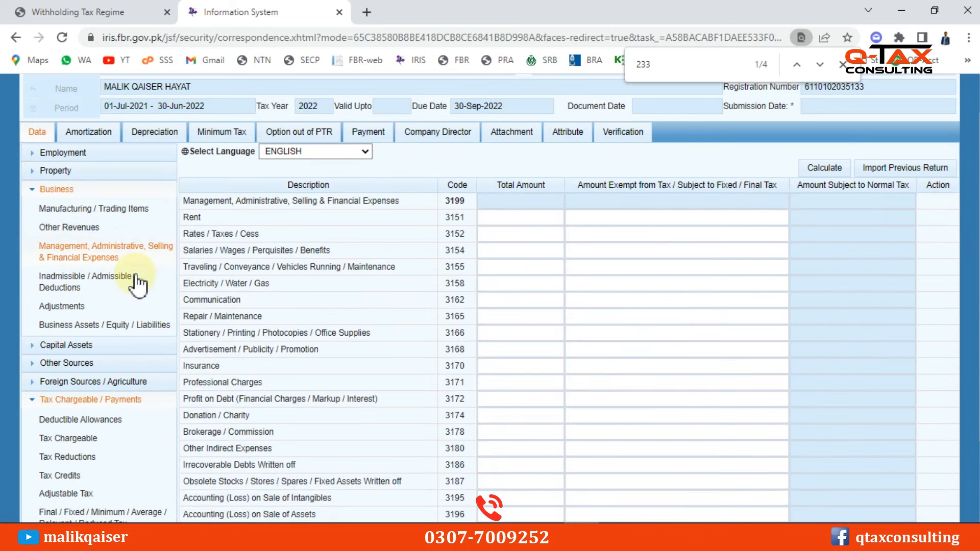
left_click(531, 236)
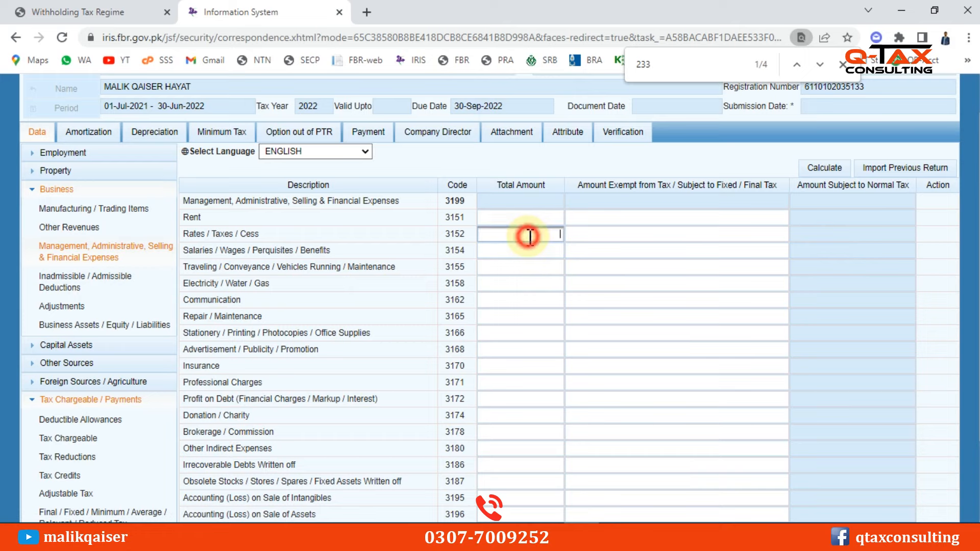
type("120000")
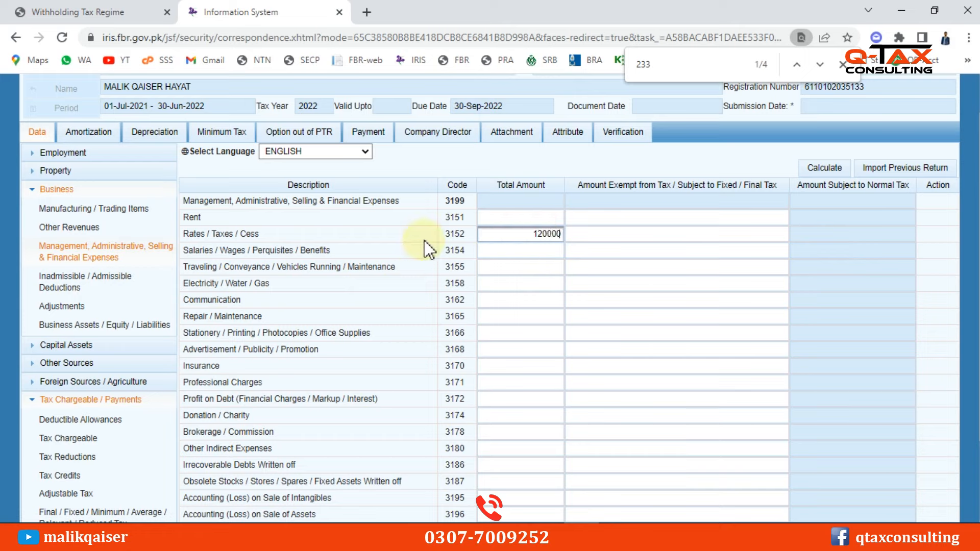
left_click(823, 167)
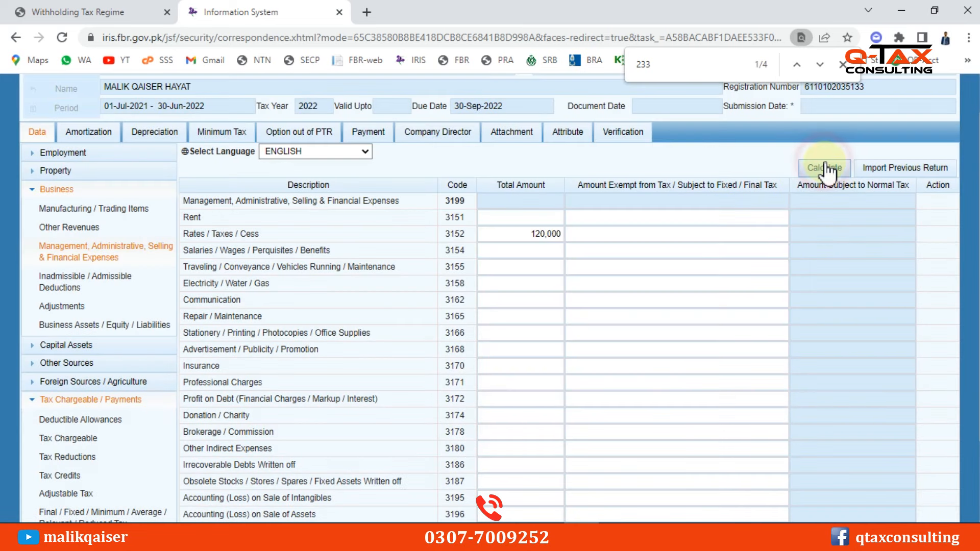
left_click(825, 168)
left_click(817, 169)
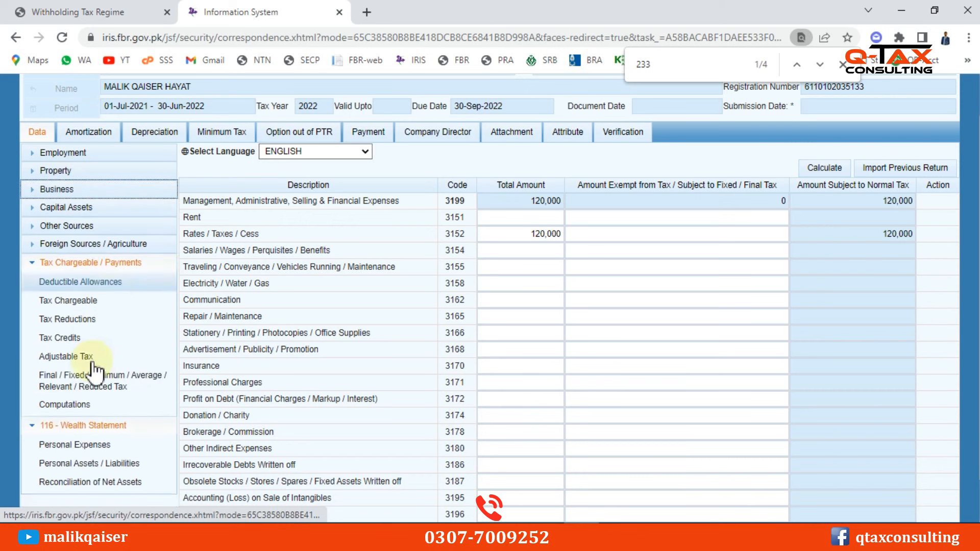
Verify Computations: business income 880,000, normal income tax 38,000, tax chargeable and withholding 120,000
left_click(65, 404)
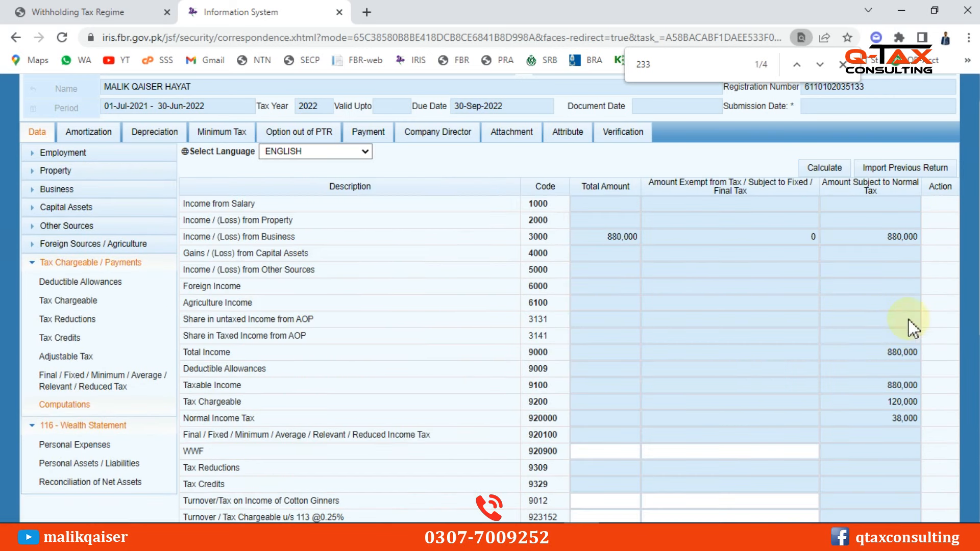
scroll(817, 353, "down", 1)
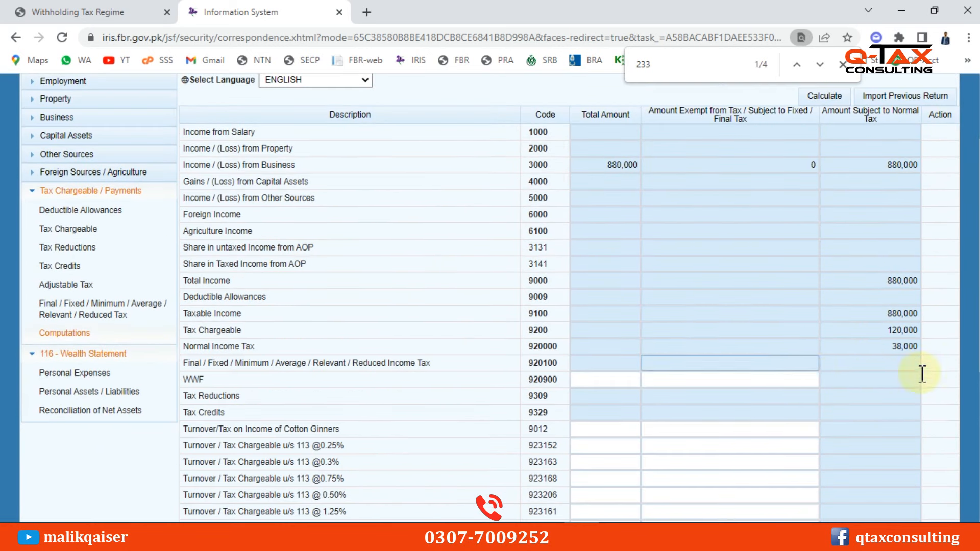
double_click(898, 347)
scroll(881, 359, "down", 1)
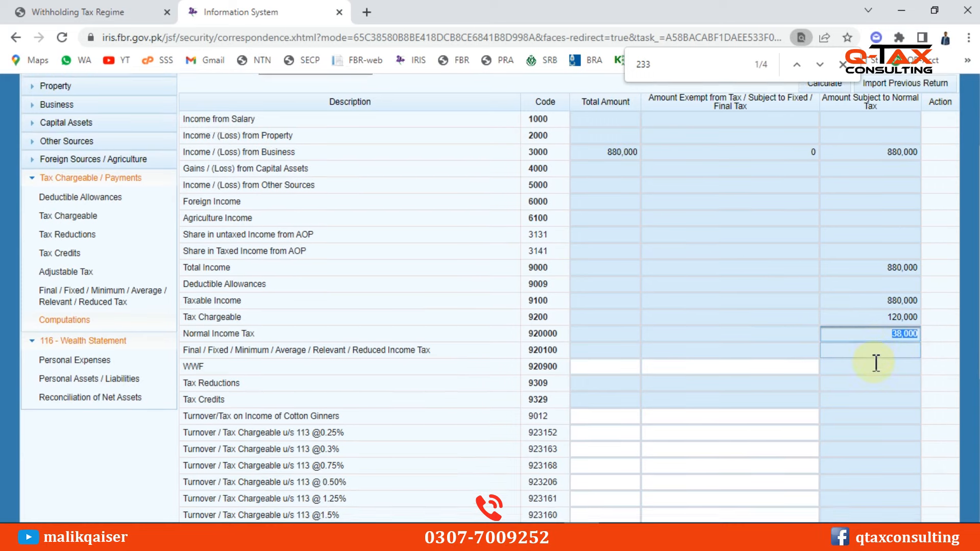
double_click(902, 258)
scroll(726, 378, "down", 3)
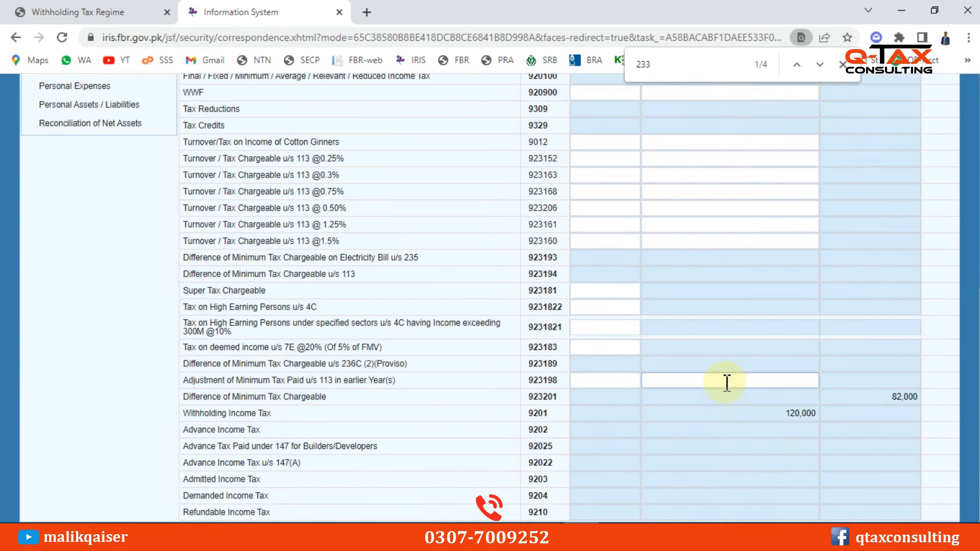
double_click(785, 412)
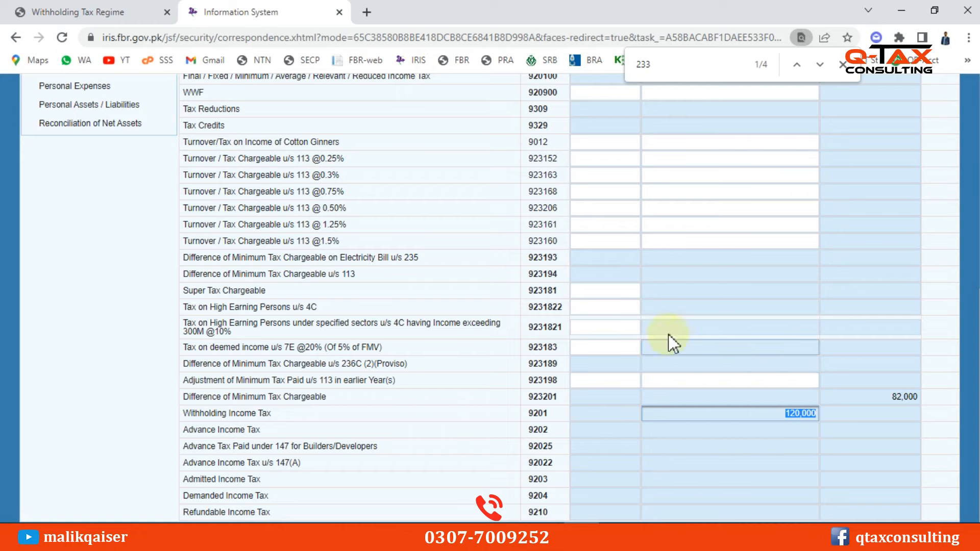
scroll(654, 298, "up", 1)
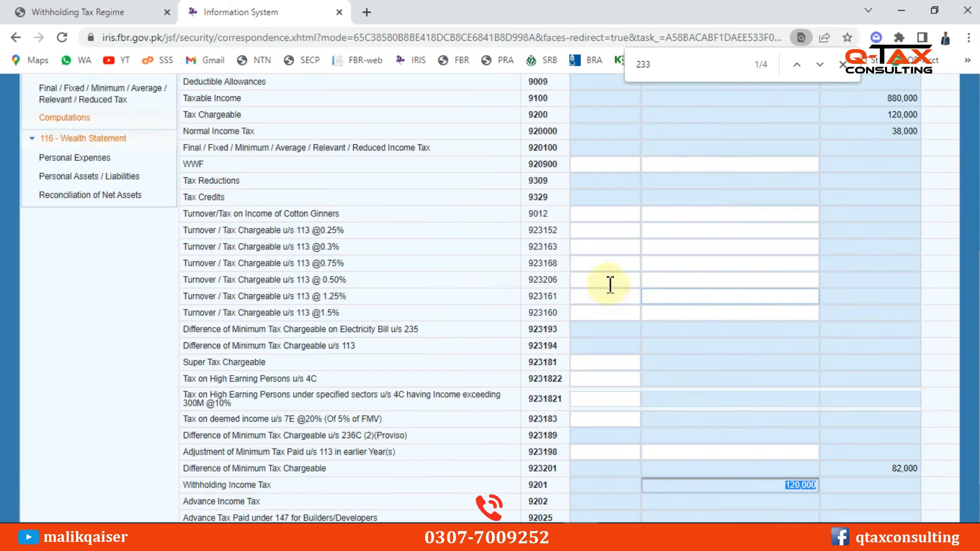
scroll(735, 293, "up", 4)
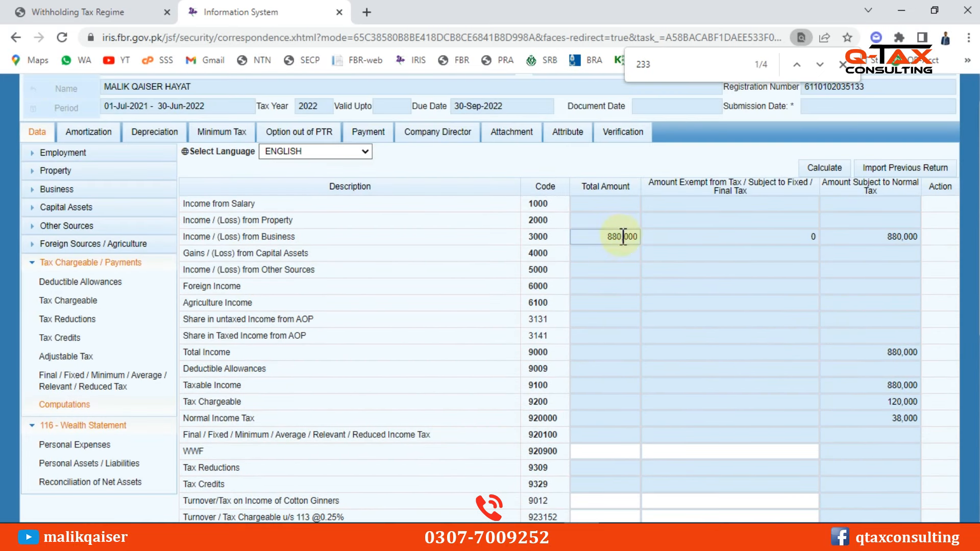
double_click(623, 239)
key("ctrl+c")
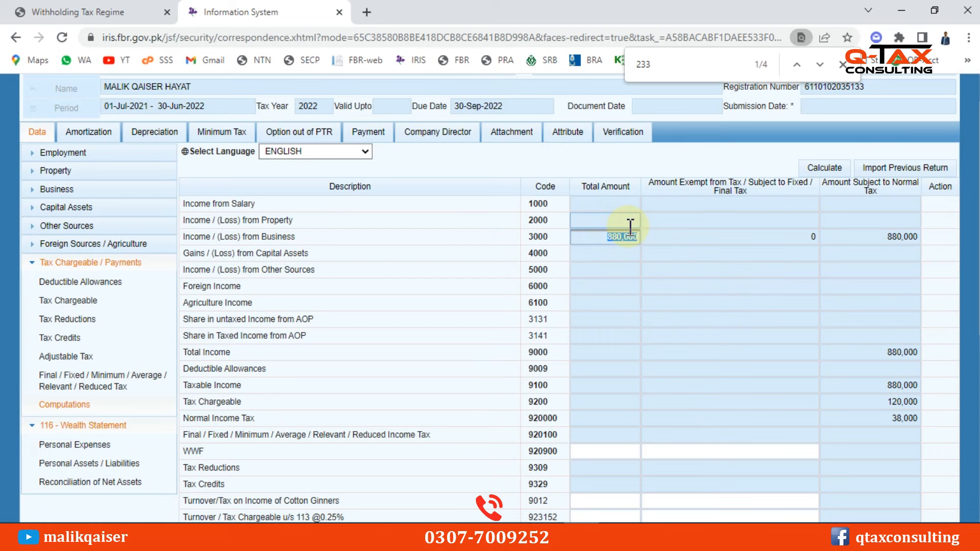
scroll(153, 449, "down", 1)
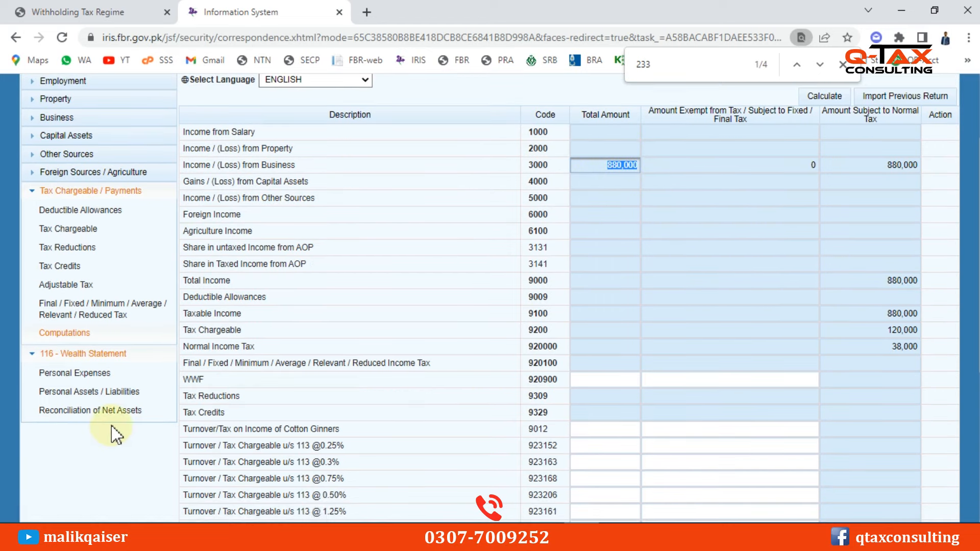
In Reconciliation of Net Assets, enter 880,000 as income subject to normal tax (7031) and recalculate
left_click(46, 193)
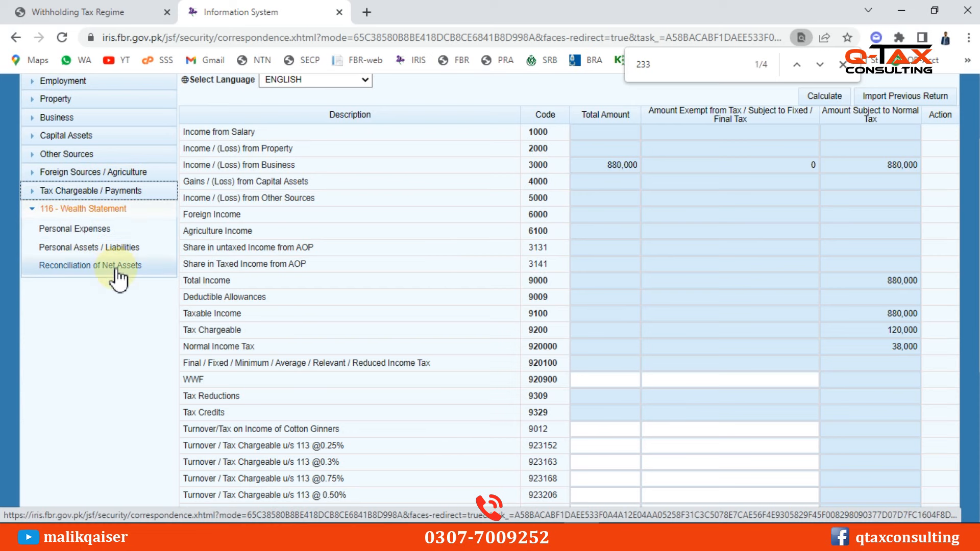
left_click(116, 268)
left_click(884, 250)
left_click(883, 251)
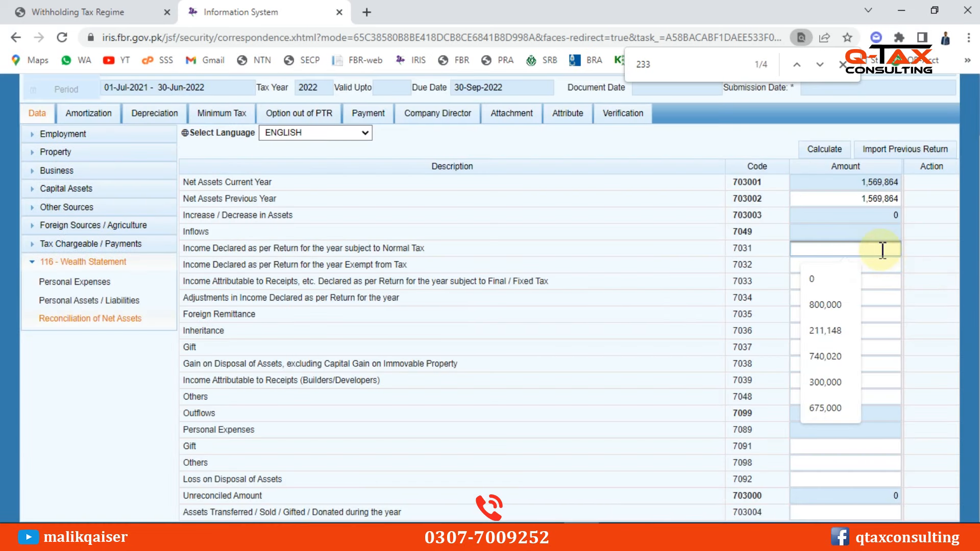
type("8800000")
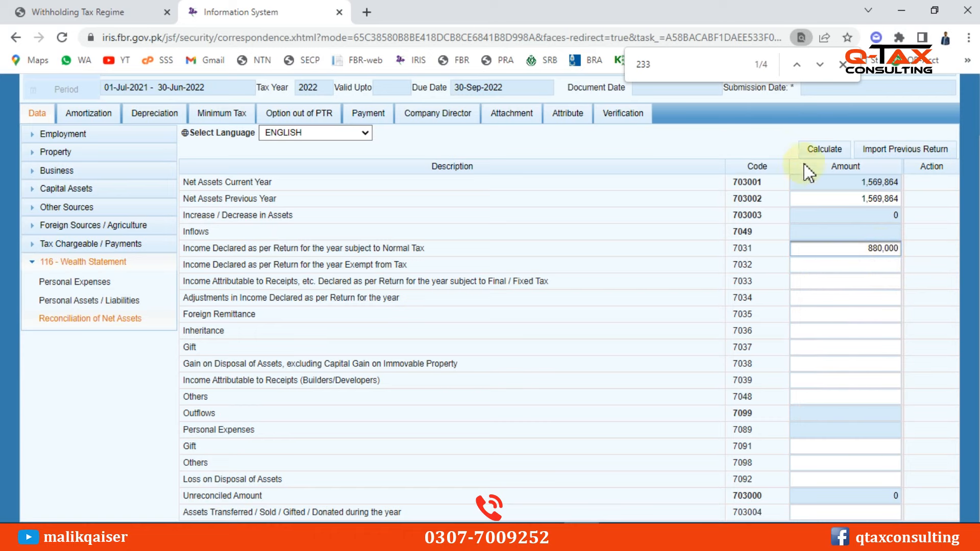
left_click(827, 149)
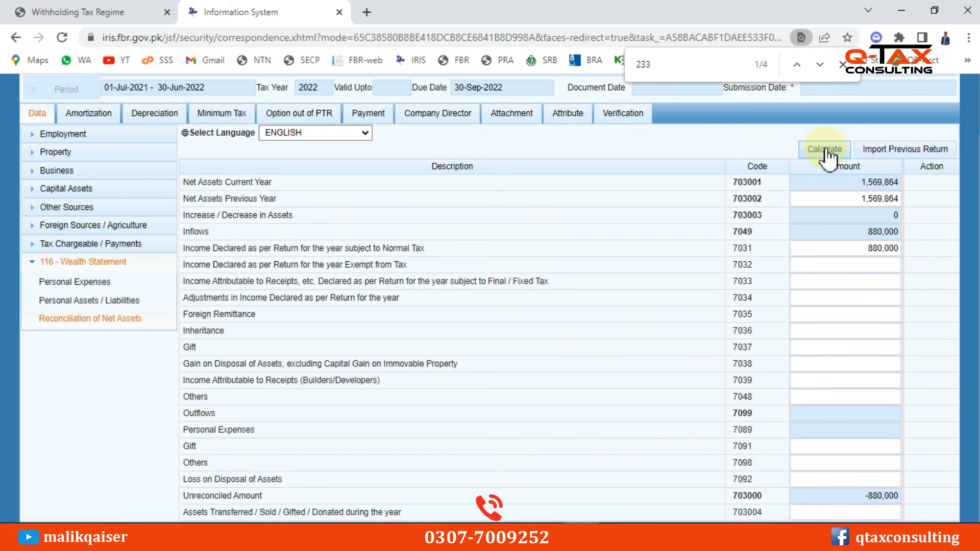
left_click(826, 149)
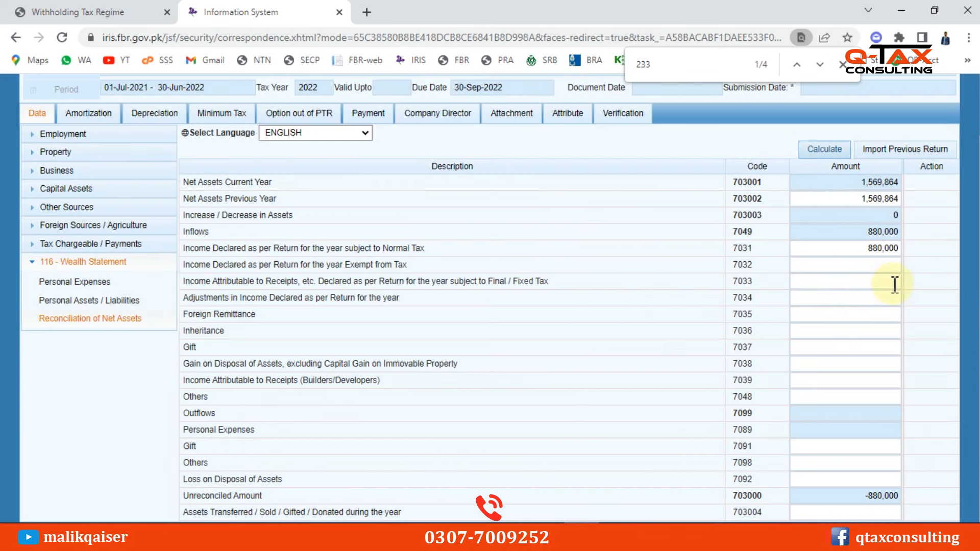
Move the 880,000 to final/fixed-tax receipts (7033), clear 7031, recalculate, and open Personal Assets / Liabilities
left_click(887, 280)
key("ctrl+v")
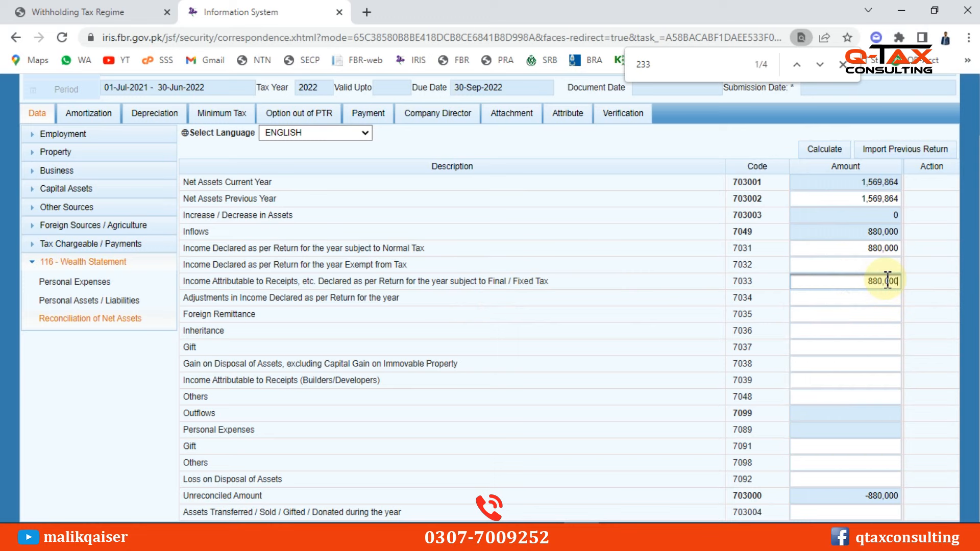
left_click(852, 249)
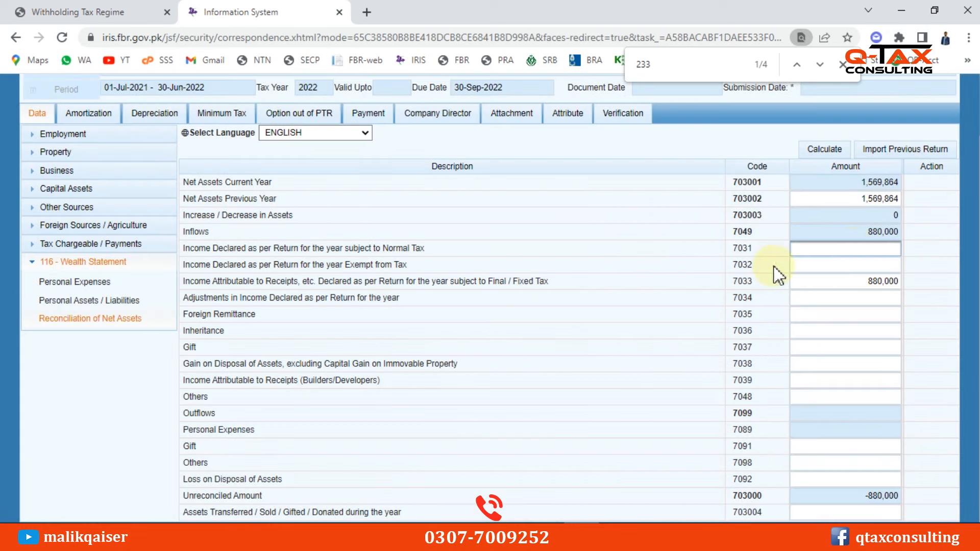
left_click(816, 152)
left_click(816, 151)
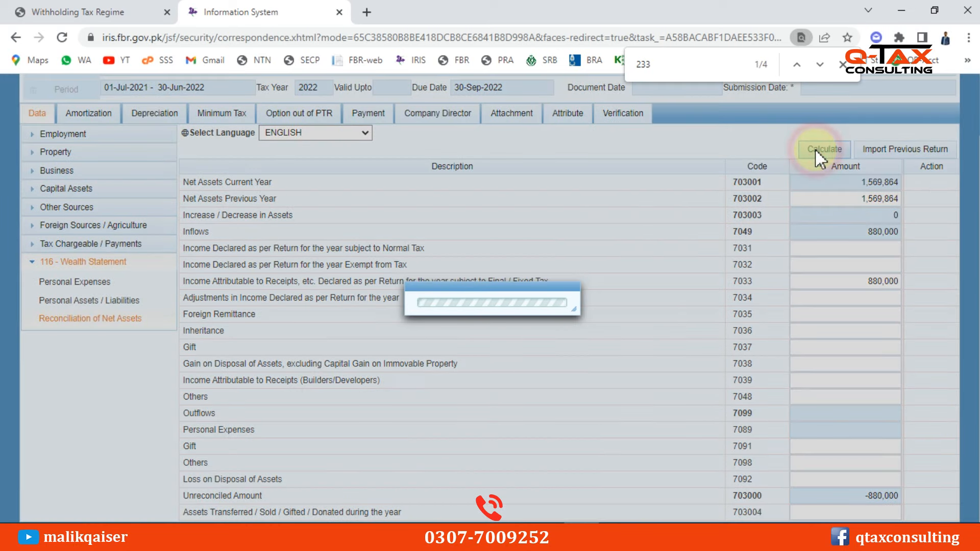
left_click(815, 149)
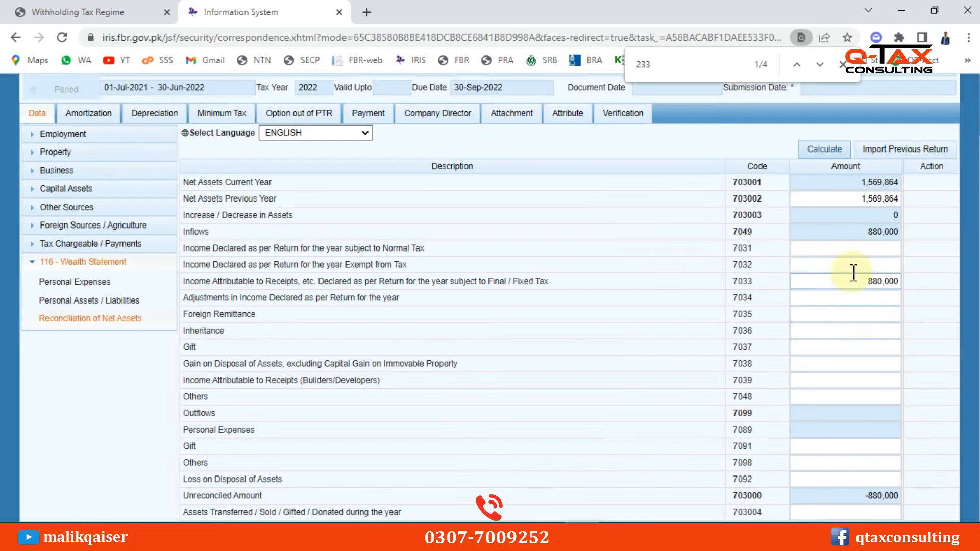
left_click(855, 249)
left_click(724, 304)
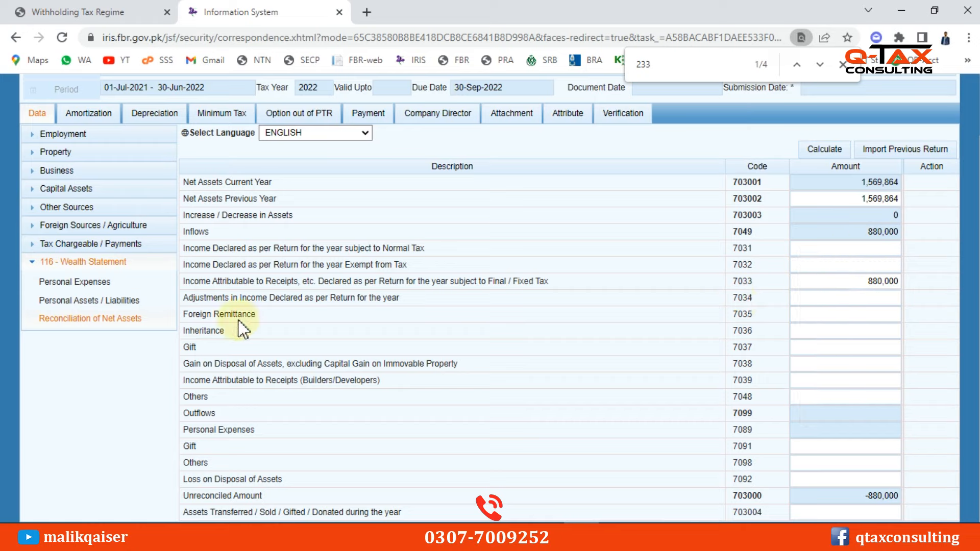
left_click(855, 281)
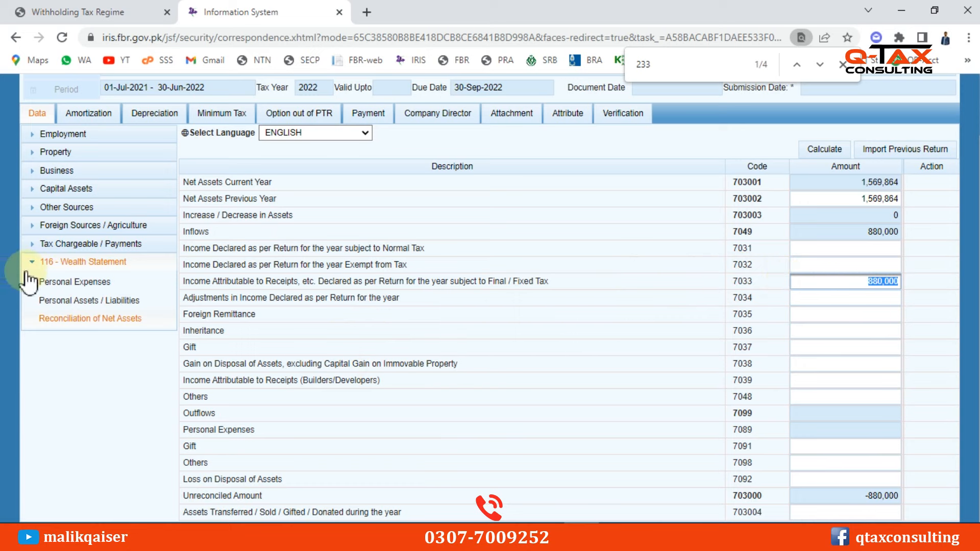
left_click(63, 303)
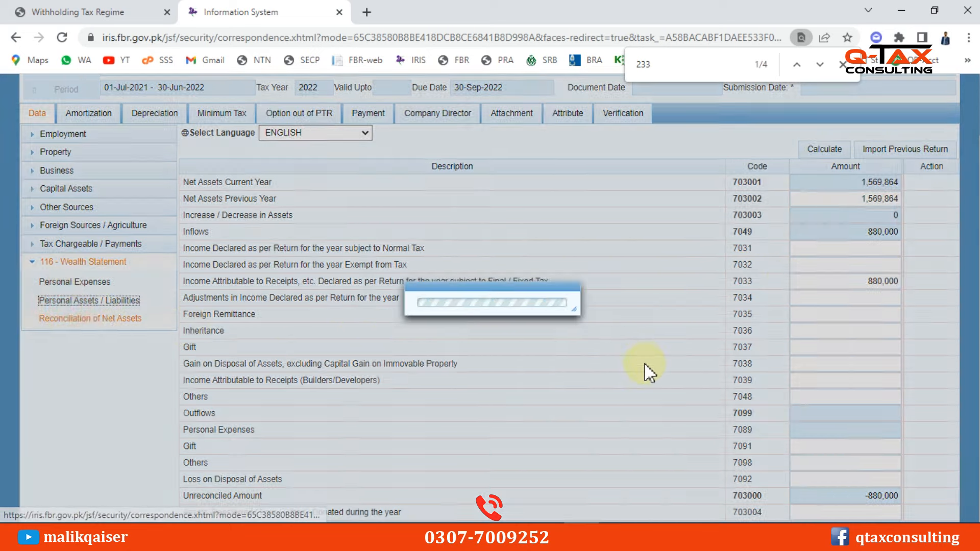
Review the asset rows and 1,569,864 total, then start a new Investment (Non-Business) entry under 7006
scroll(627, 333, "down", 1)
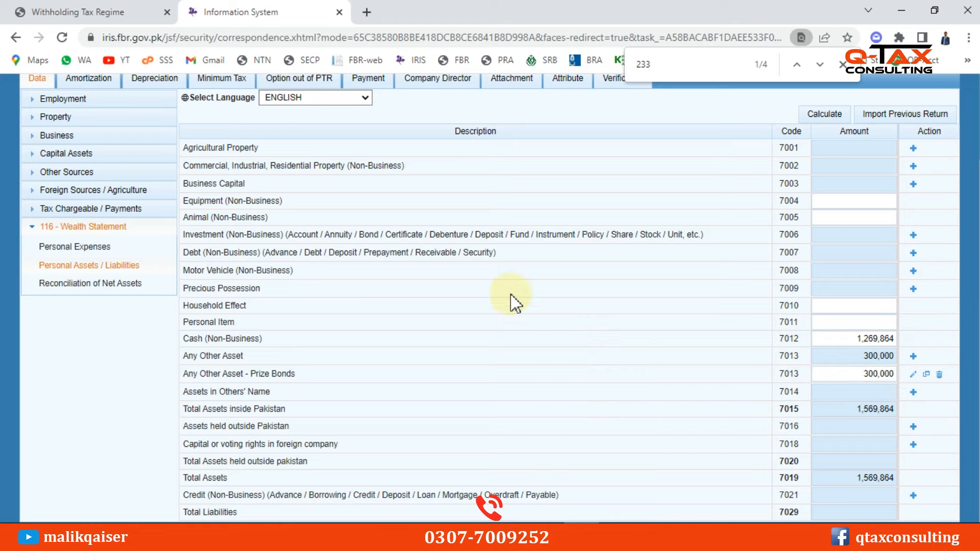
left_click(914, 235)
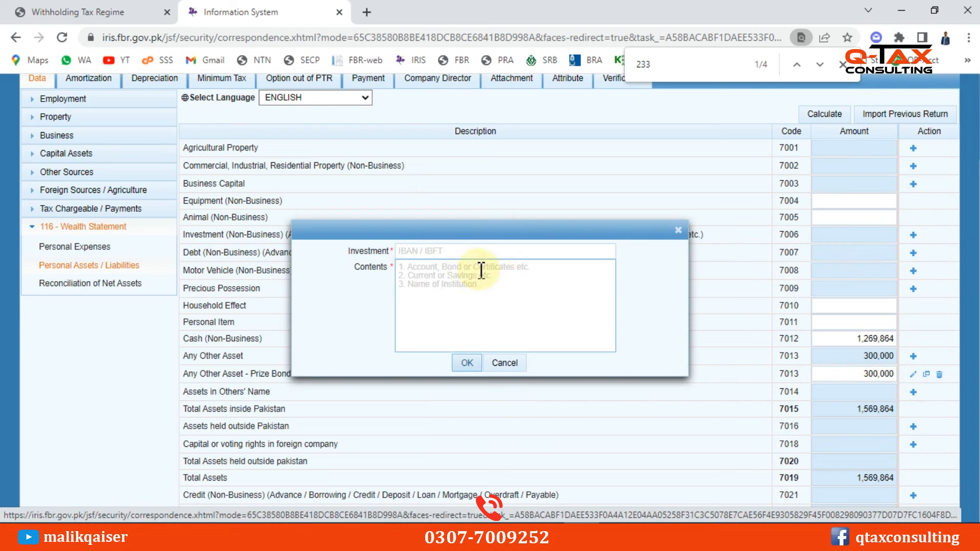
Add an Investment (Non-Business) entry under 7006 with the account number and 'UBL' as its description
left_click(431, 250)
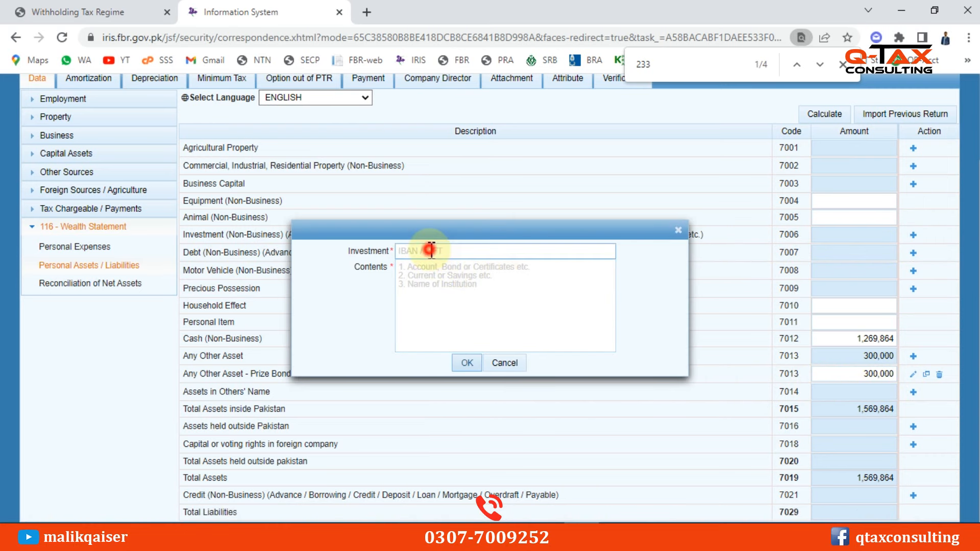
type("ub")
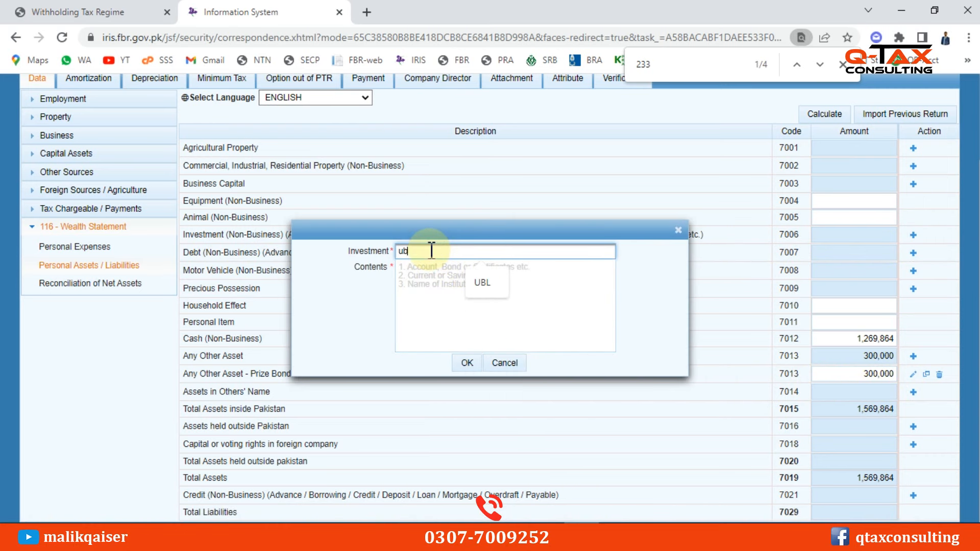
key("BackSpace")
key("BackSpace")
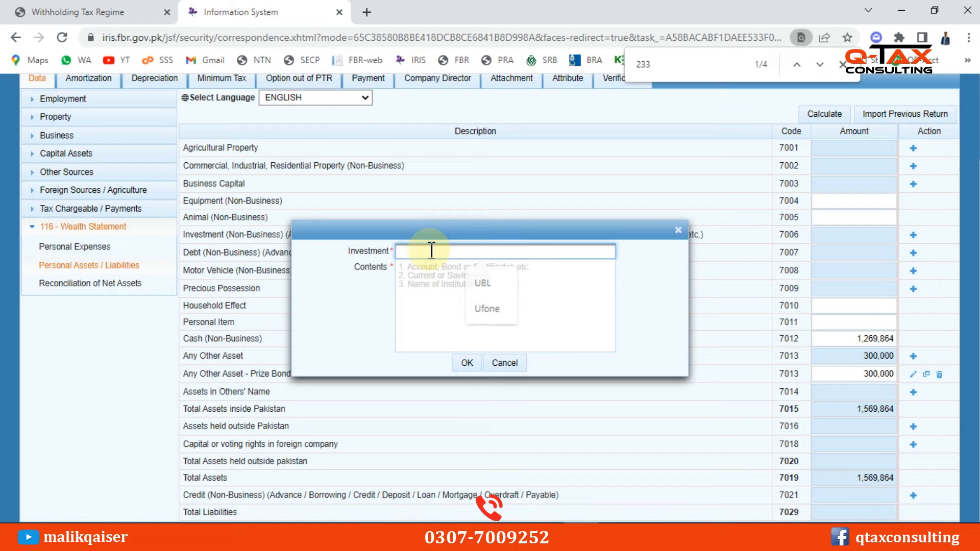
type("12345678")
key("Tab")
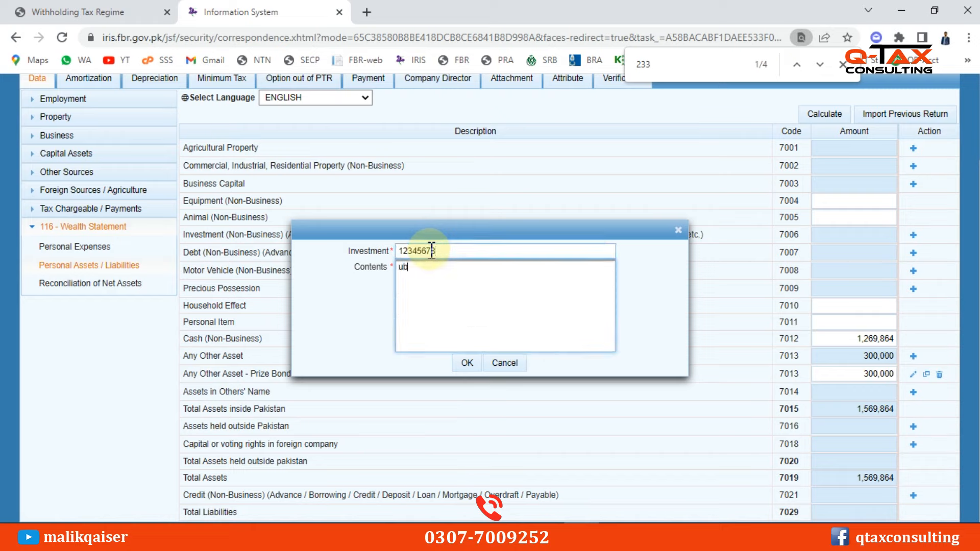
type("UBL")
left_click(461, 364)
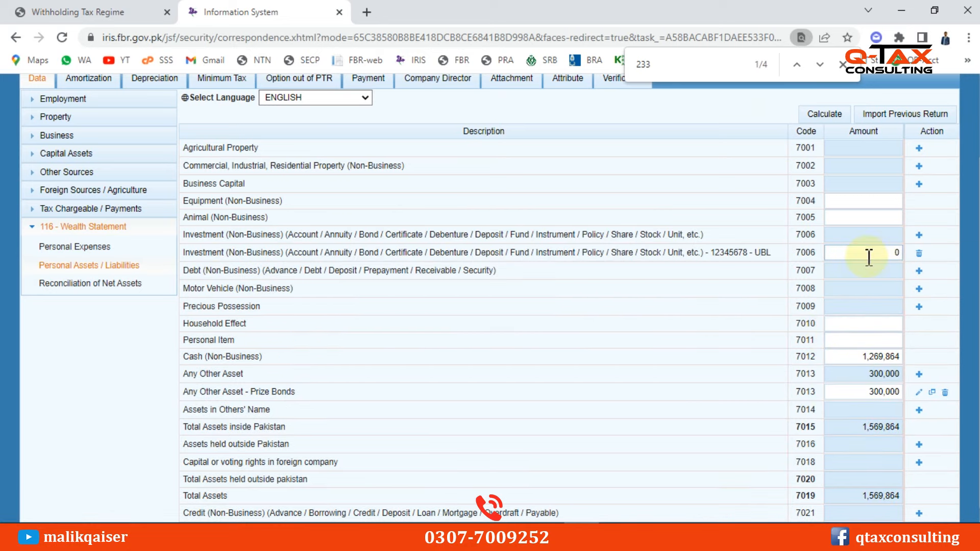
Enter 300,000 as the UBL investment amount and recalculate total assets to 1,869,864
left_click(869, 257)
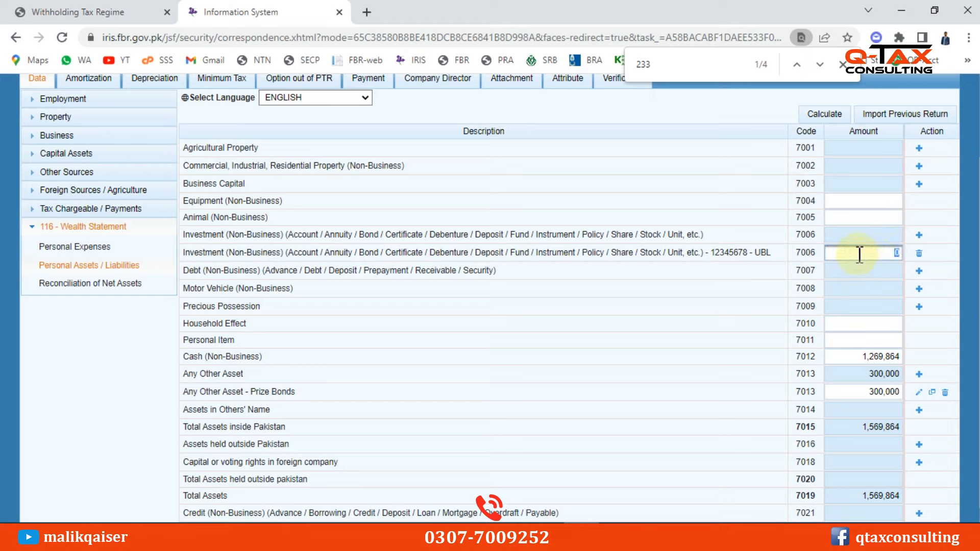
type("300000")
left_click(823, 114)
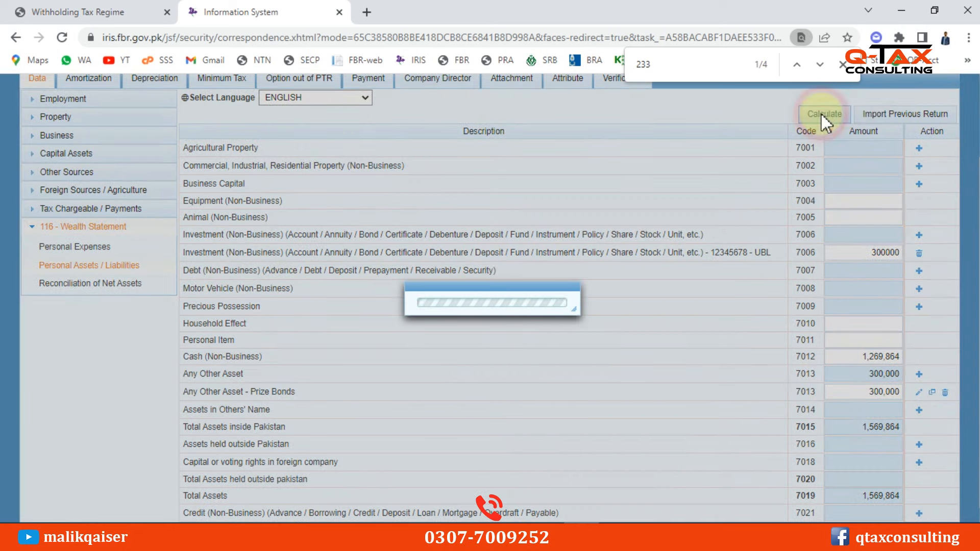
left_click(822, 116)
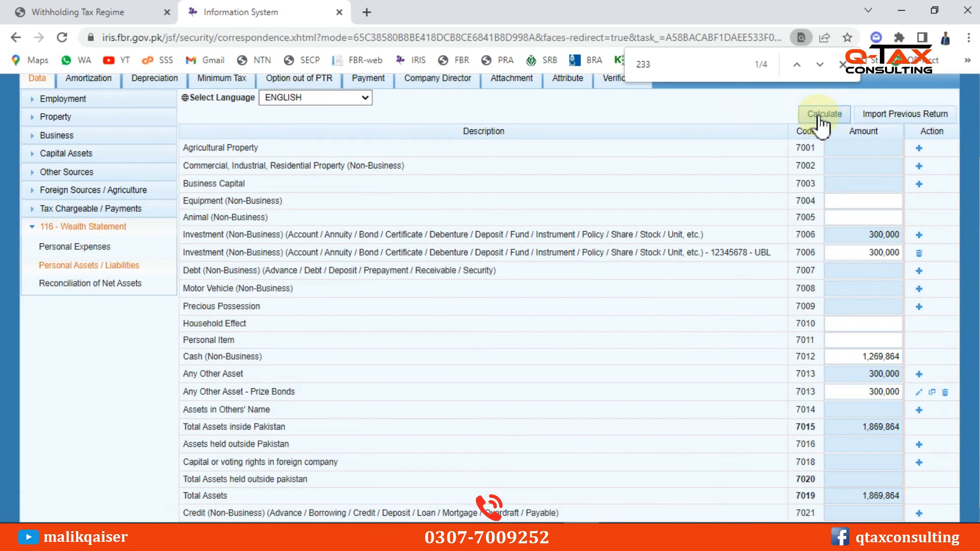
left_click(818, 116)
Review the Motor Vehicle, Household Effect, Personal Item, Cash 1,269,864 and new UBL investment rows
scroll(674, 320, "down", 1)
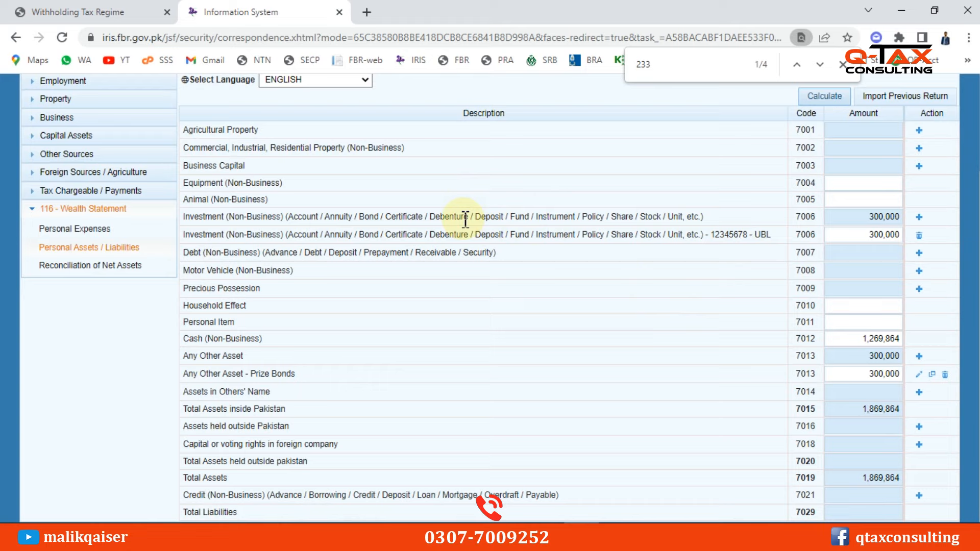
left_click_drag(211, 270, 244, 270)
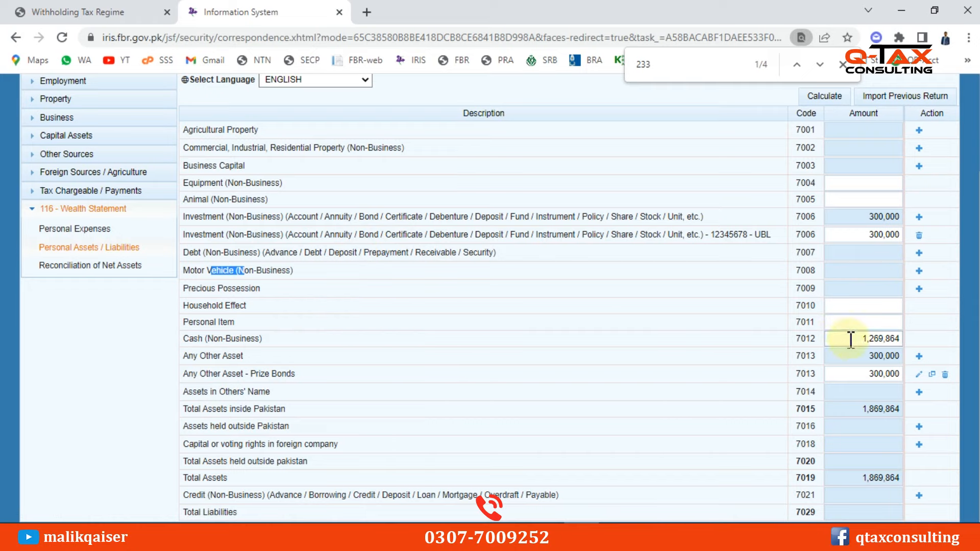
double_click(192, 307)
left_click_drag(197, 322, 297, 333)
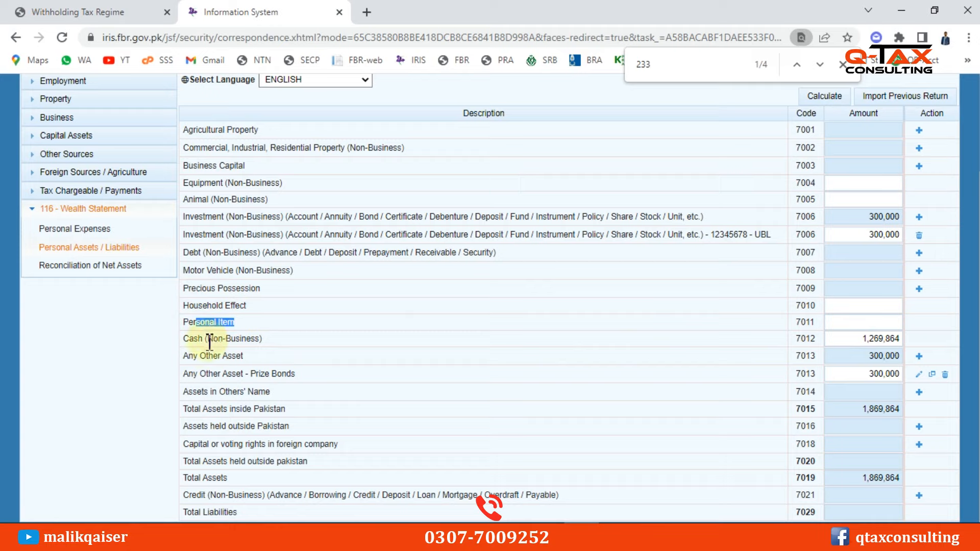
left_click_drag(207, 339, 255, 340)
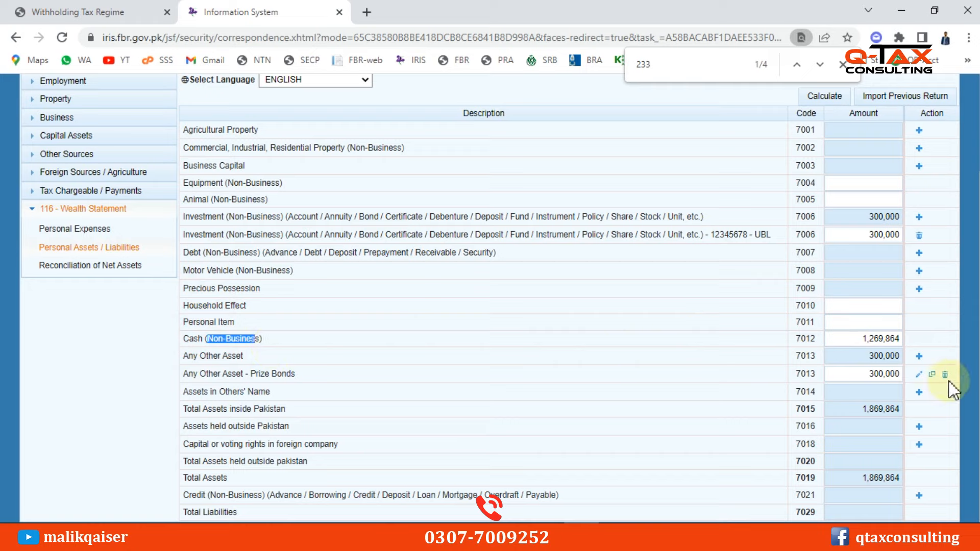
double_click(873, 335)
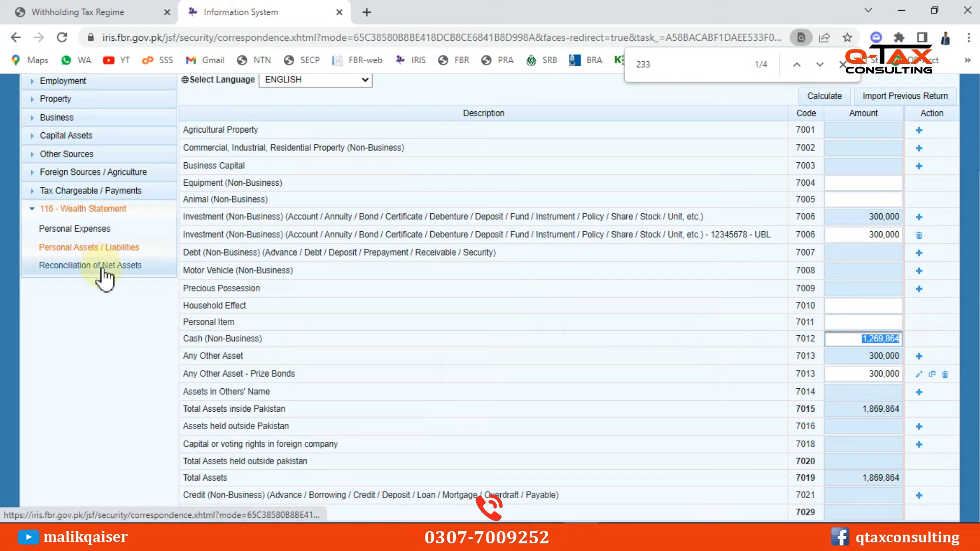
left_click(769, 235)
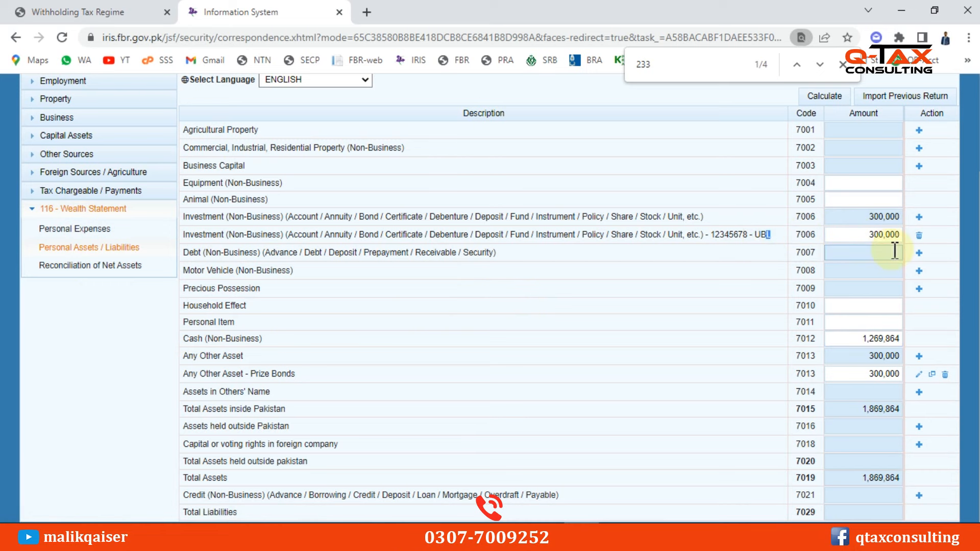
left_click(74, 228)
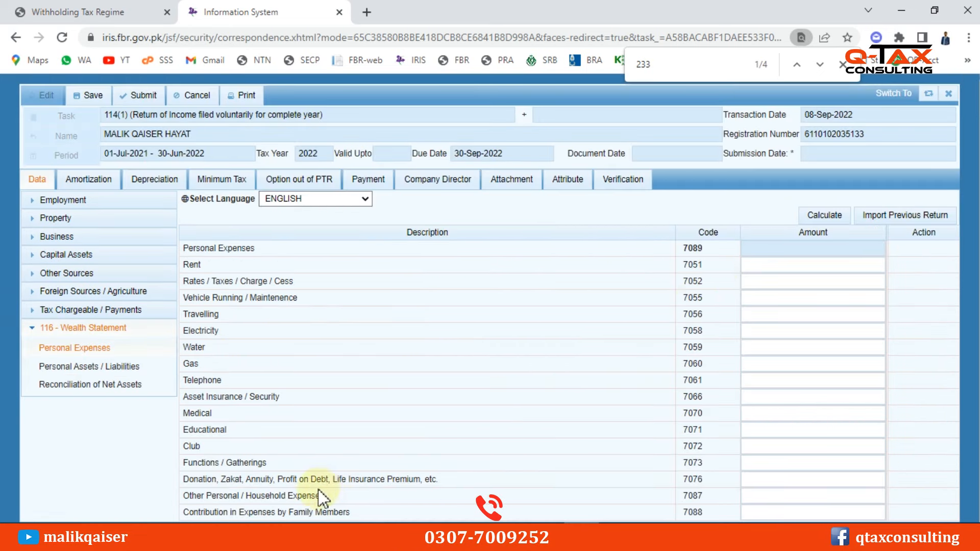
Enter 394,535 under Other Personal / Household Expenses (7087) and recalculate the 7089 total
left_click(287, 496)
left_click_drag(335, 495, 311, 496)
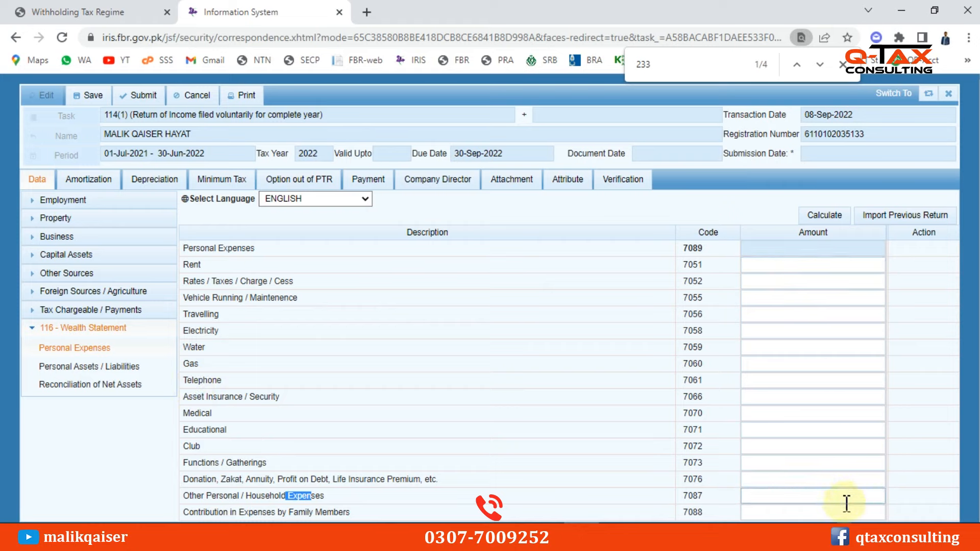
left_click(826, 494)
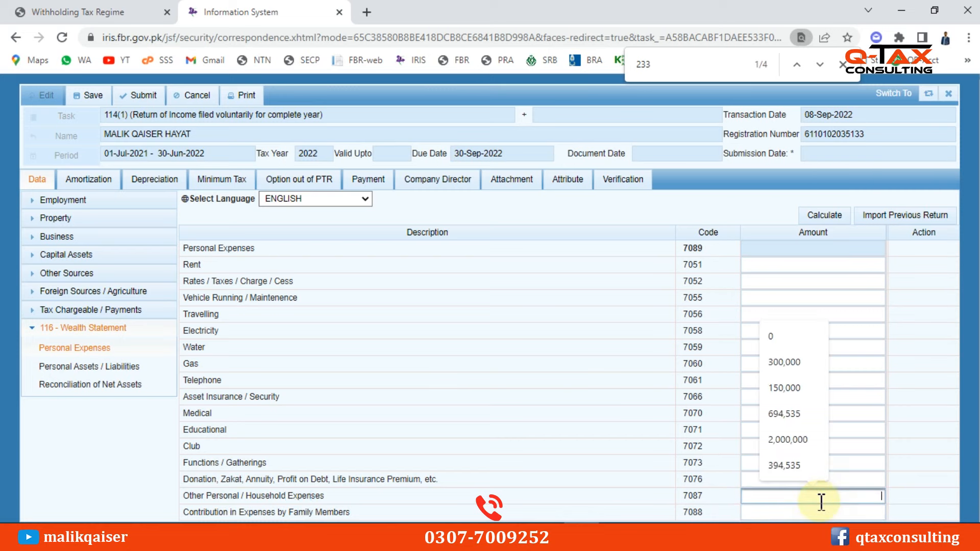
left_click(786, 467)
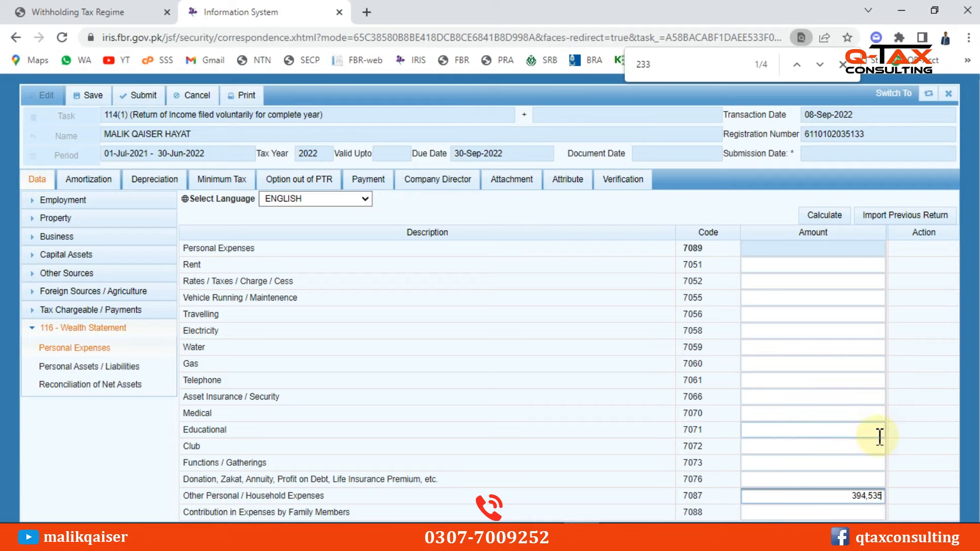
left_click(820, 215)
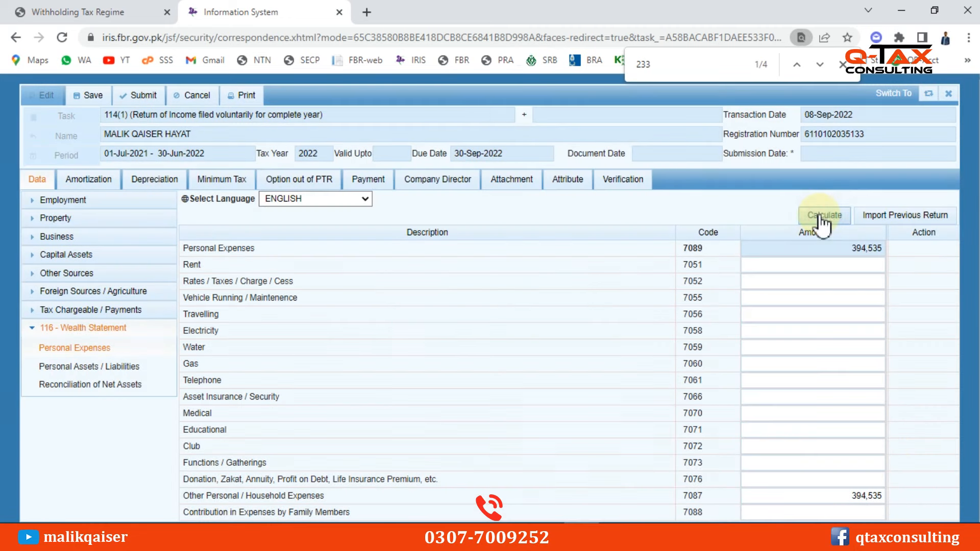
left_click(819, 214)
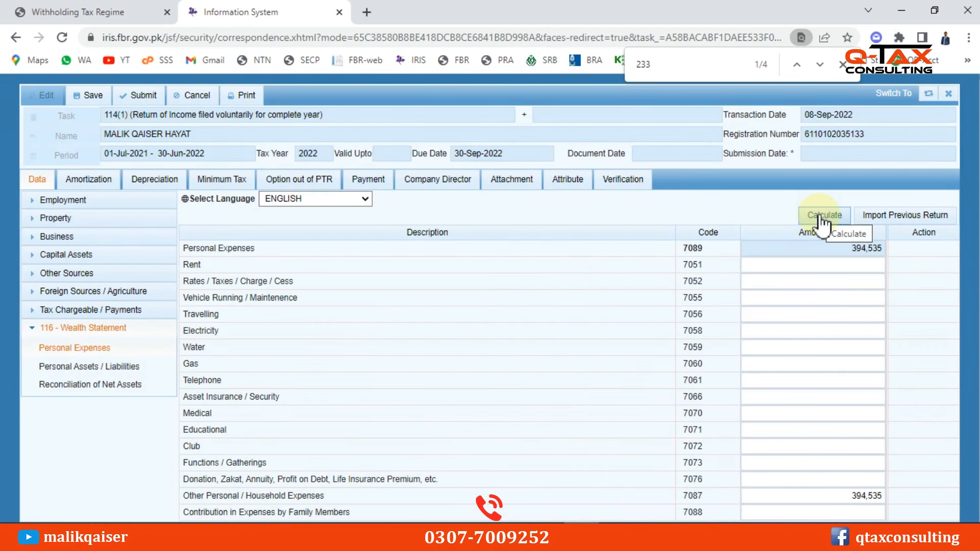
Review the reconciliation: 880,000 inflows, 300,000 asset increase, 394,535 outflows, leaving -185,465 unreconciled
left_click(97, 386)
scroll(831, 387, "down", 1)
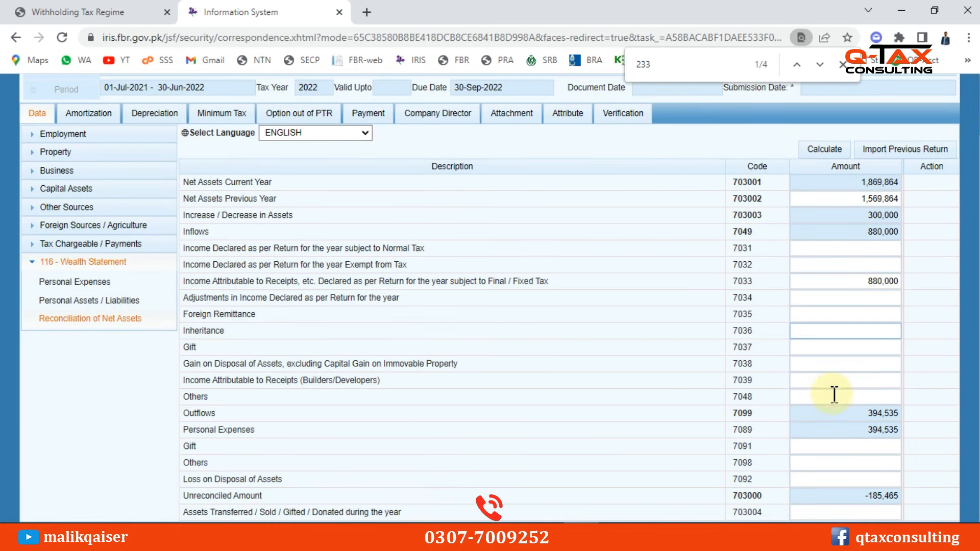
double_click(887, 502)
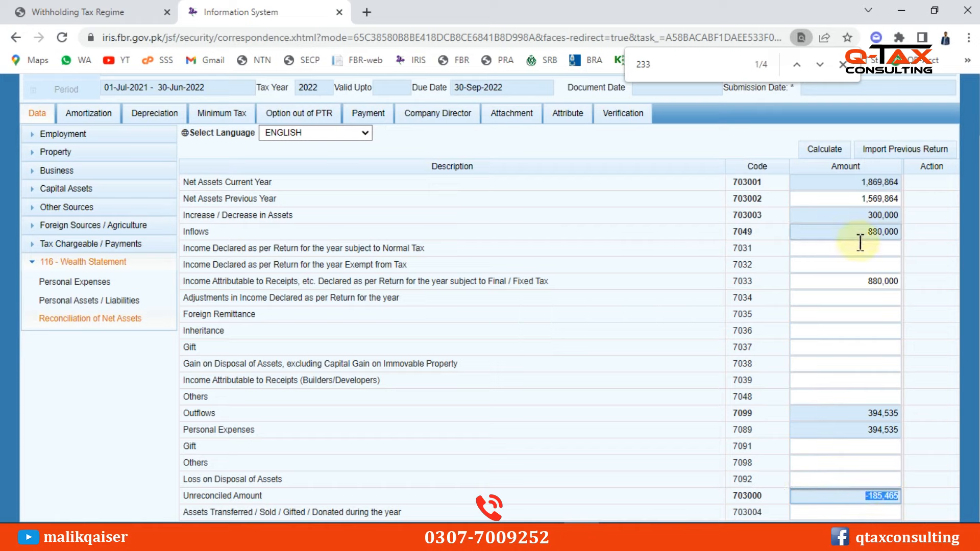
left_click(879, 233)
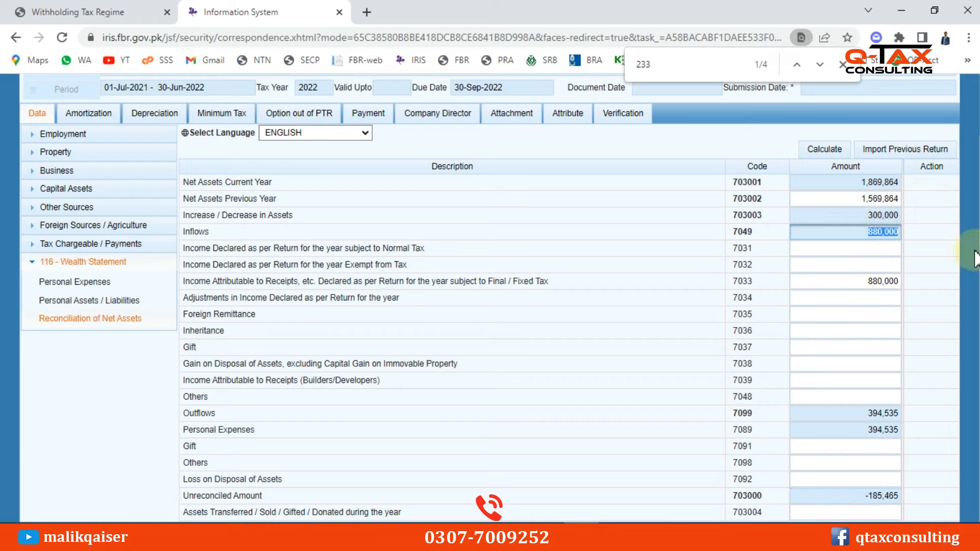
left_click(885, 215)
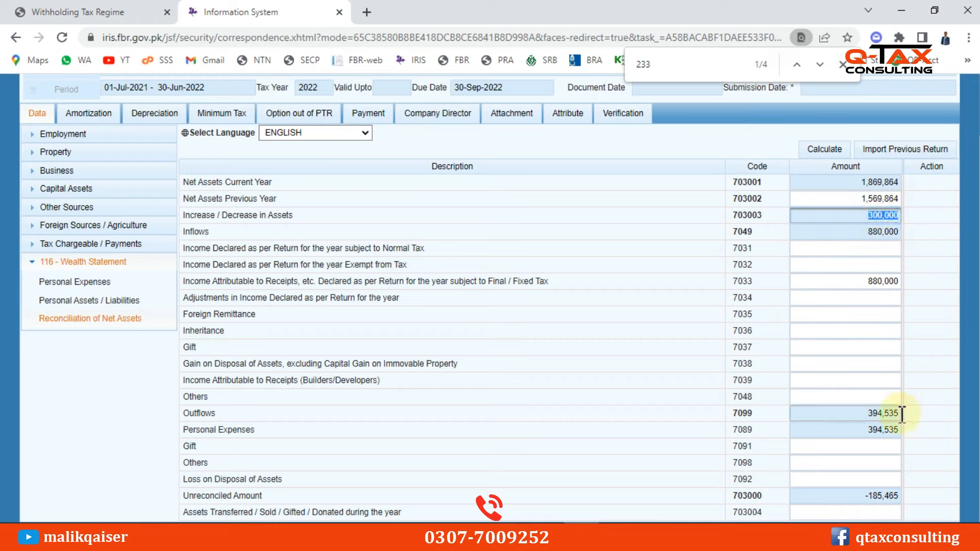
left_click(859, 410)
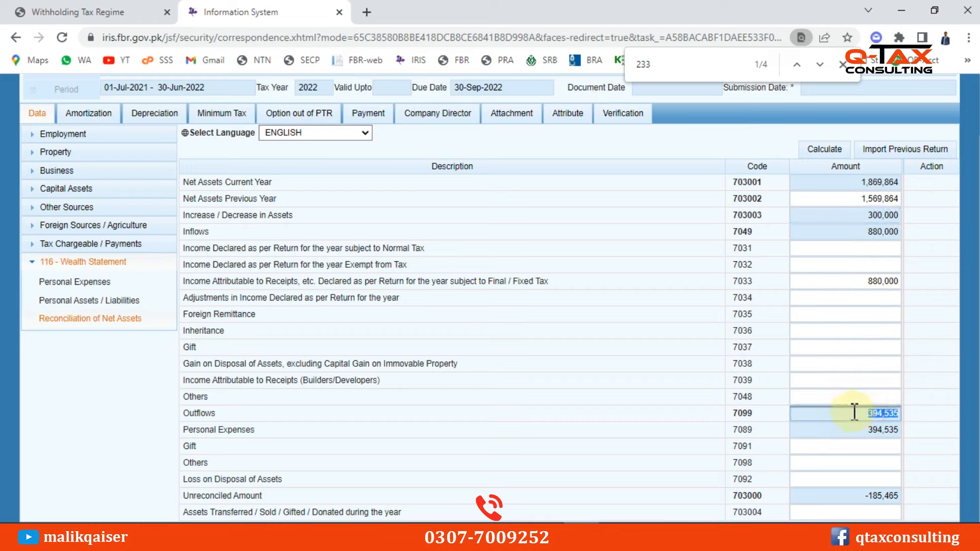
left_click(879, 494)
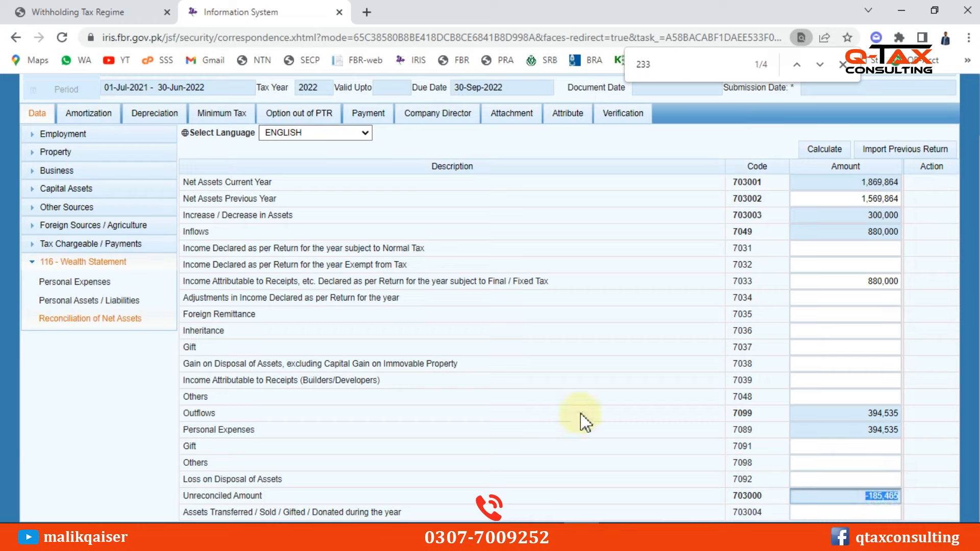
Clear the Cash (Non-Business) amount, recalculate, and copy the resulting -1,455,329 unreconciled figure
left_click(102, 301)
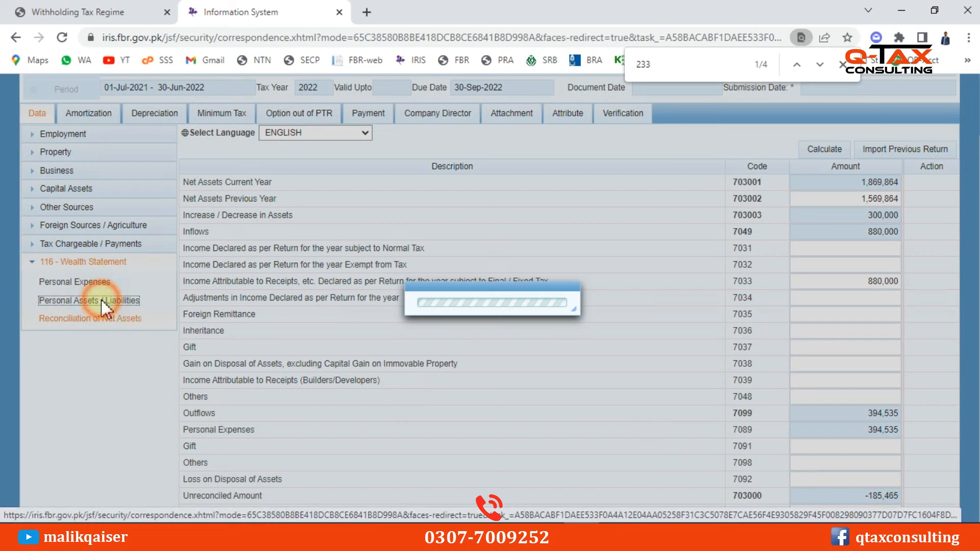
left_click(853, 394)
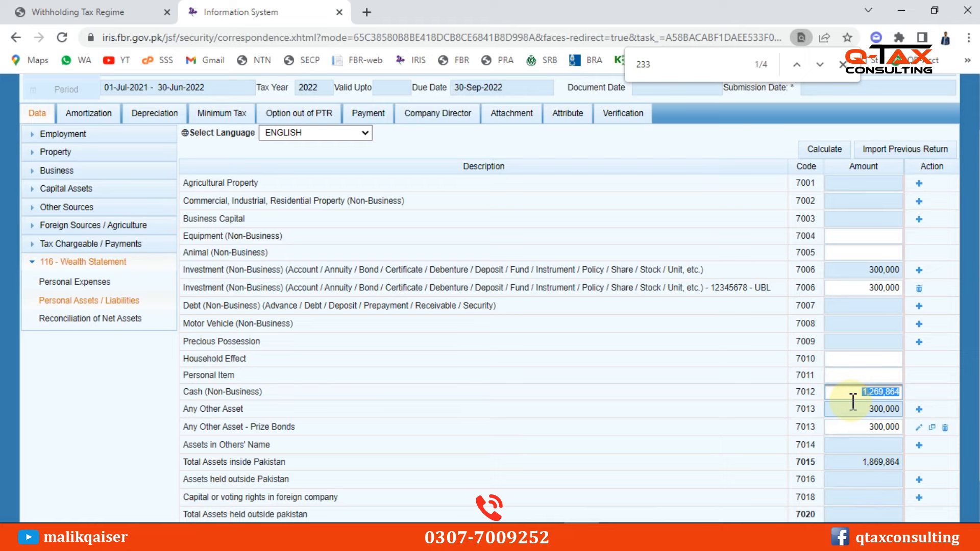
key("BackSpace")
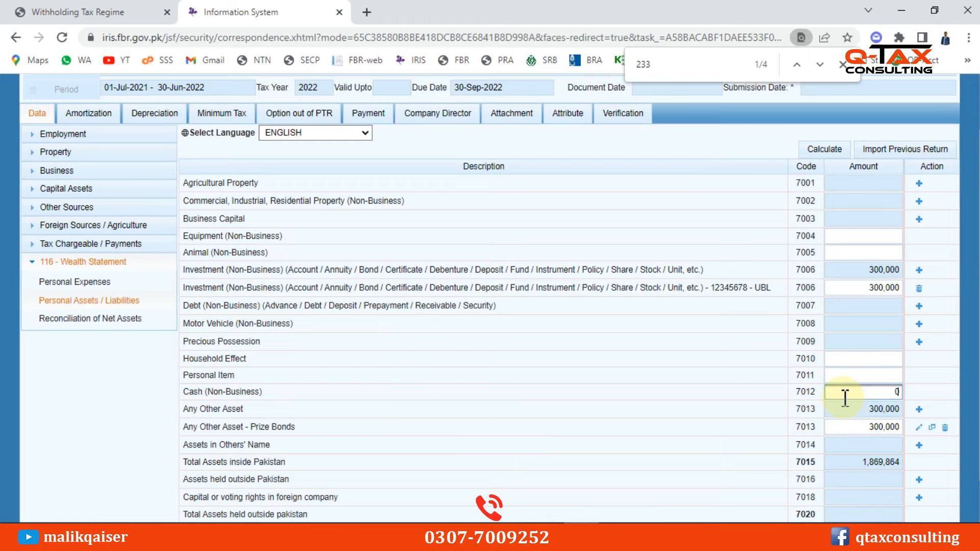
scroll(854, 397, "up", 2)
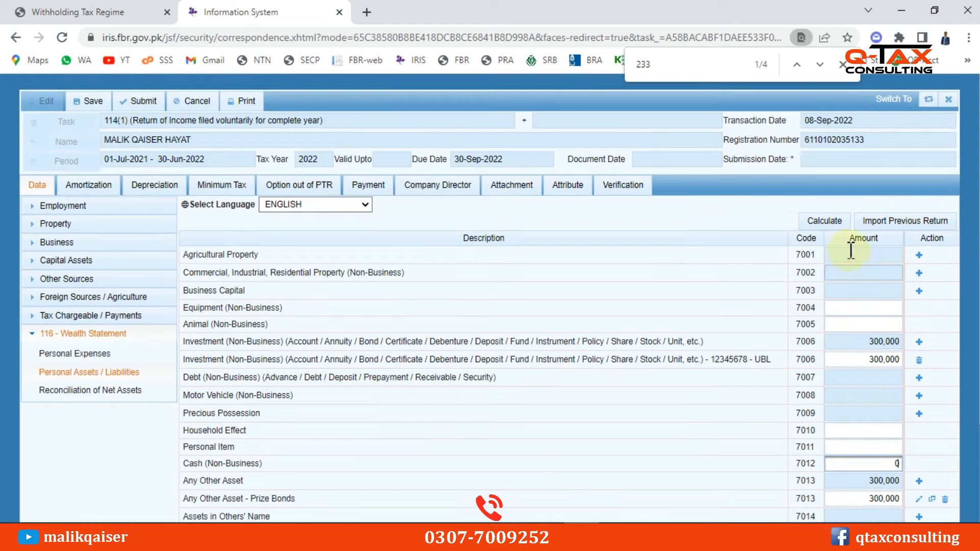
left_click(823, 221)
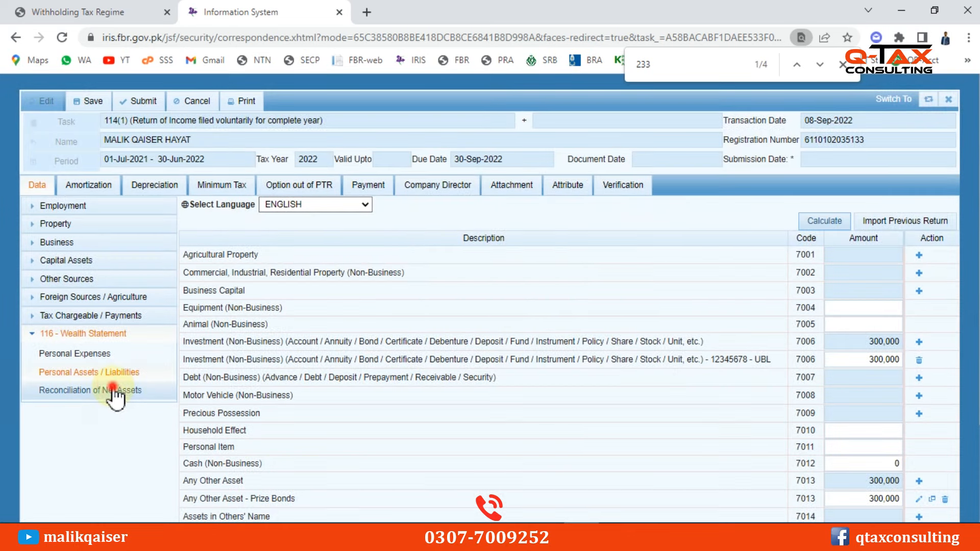
left_click(85, 390)
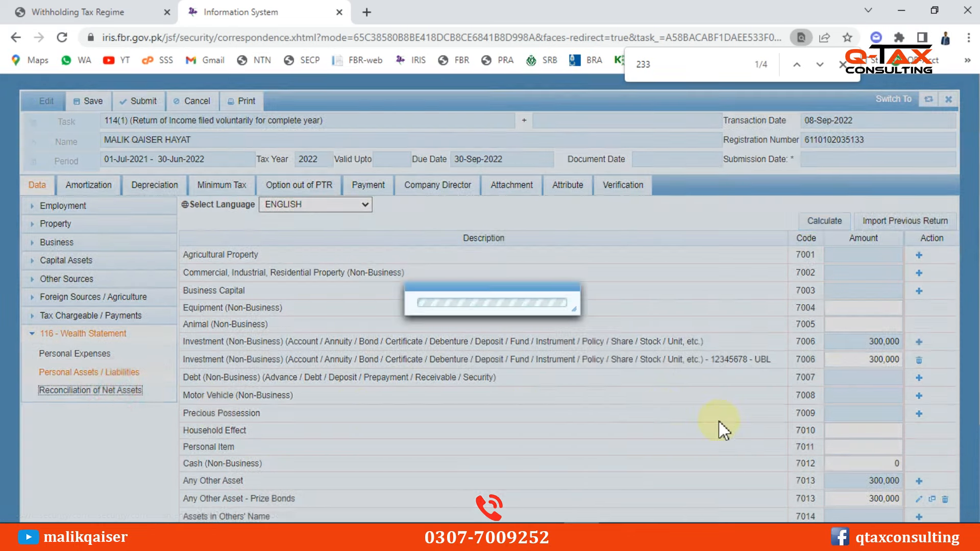
scroll(837, 439, "down", 2)
left_click(868, 495)
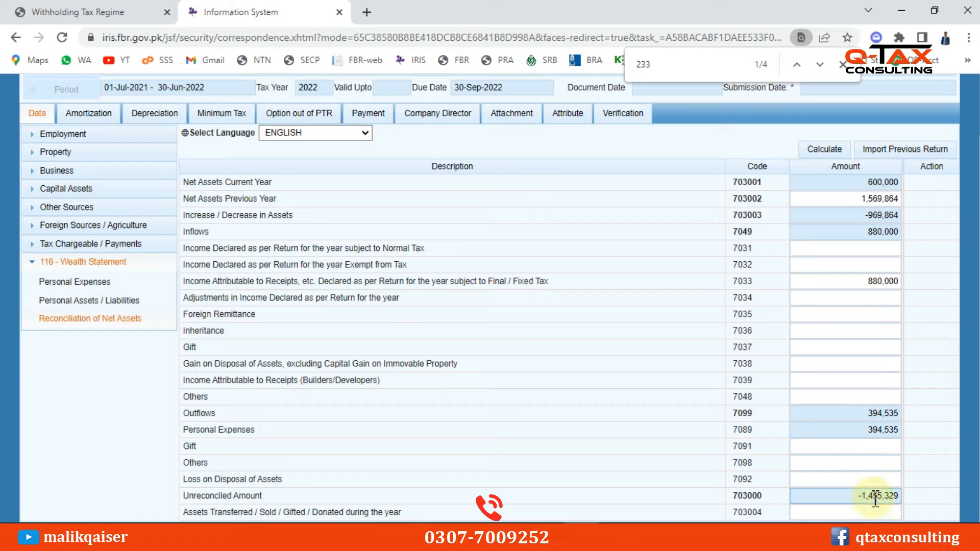
triple_click(884, 495)
key("ctrl+c")
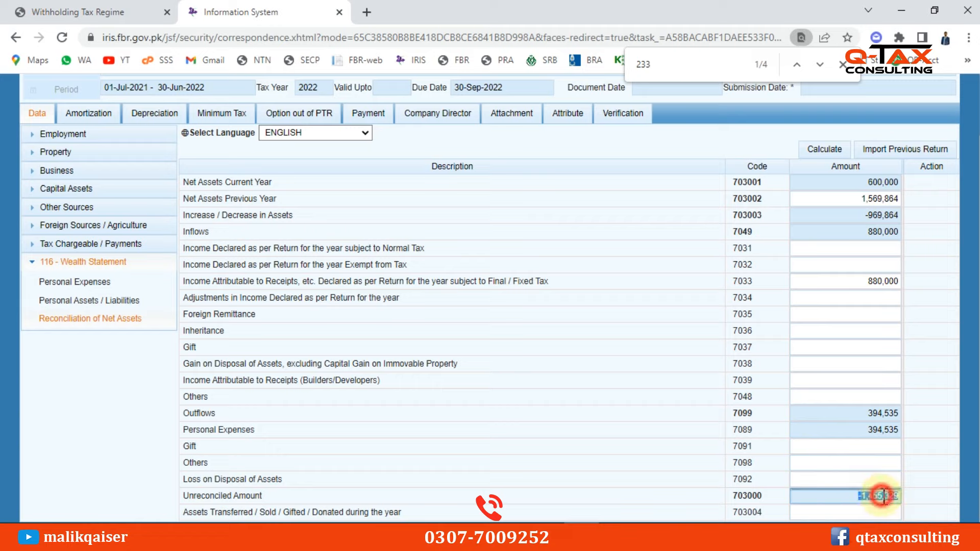
Paste the figure into Cash (Non-Business) 7012 as 1,455,329, dropping the minus sign
left_click(108, 301)
left_click_drag(883, 392, 917, 394)
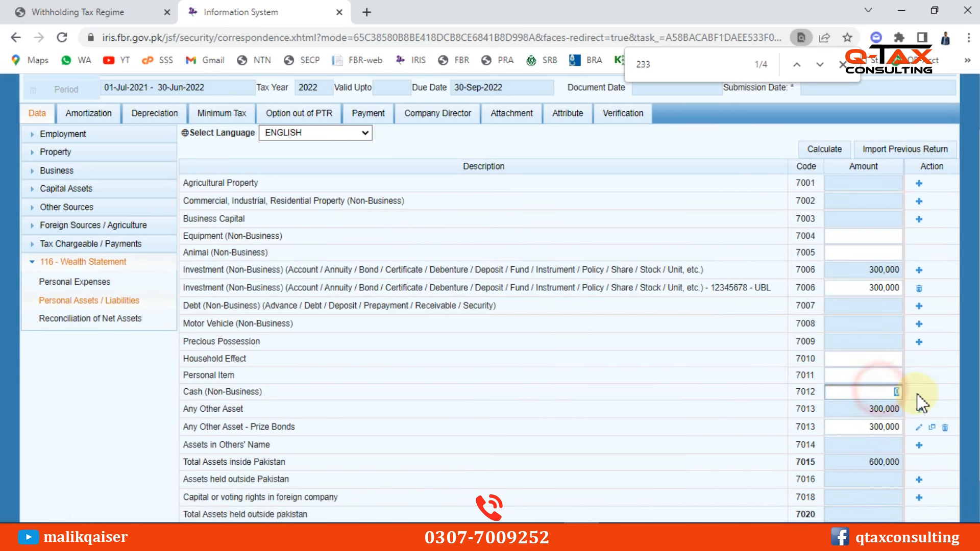
key("ctrl+v")
left_click(863, 407)
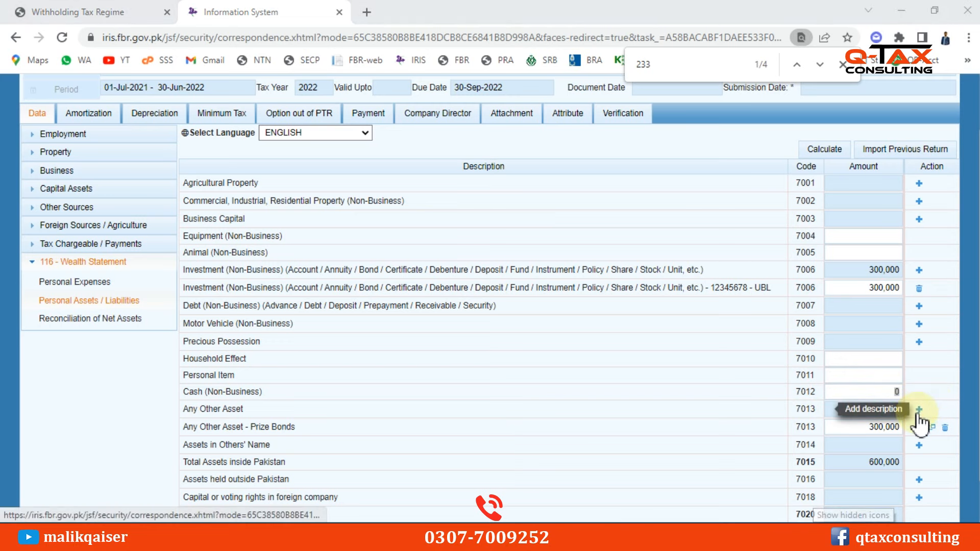
key("super")
key("super")
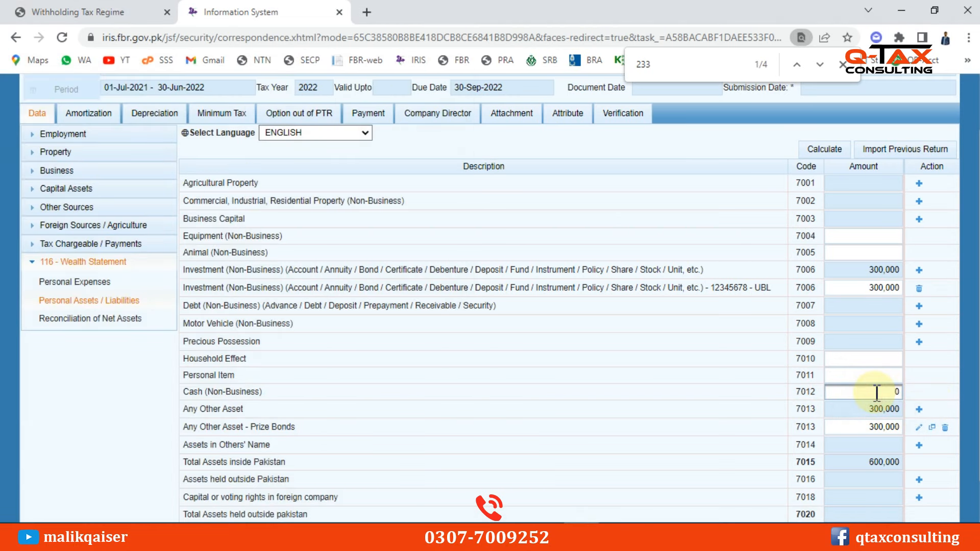
key("ctrl+v")
double_click(843, 392)
left_click(839, 394)
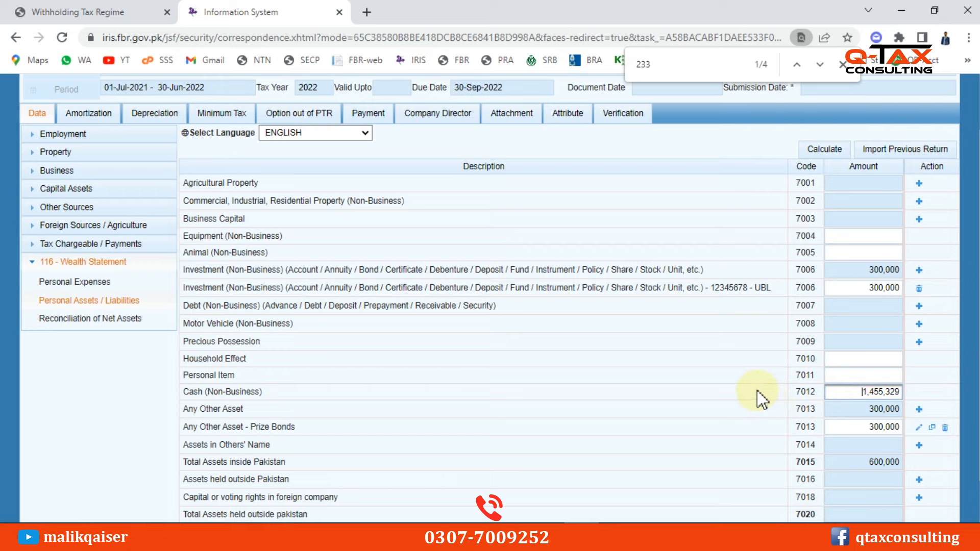
Recalculate total assets to 2,055,329 and check the cash, investment and Prize Bonds amounts
left_click(828, 152)
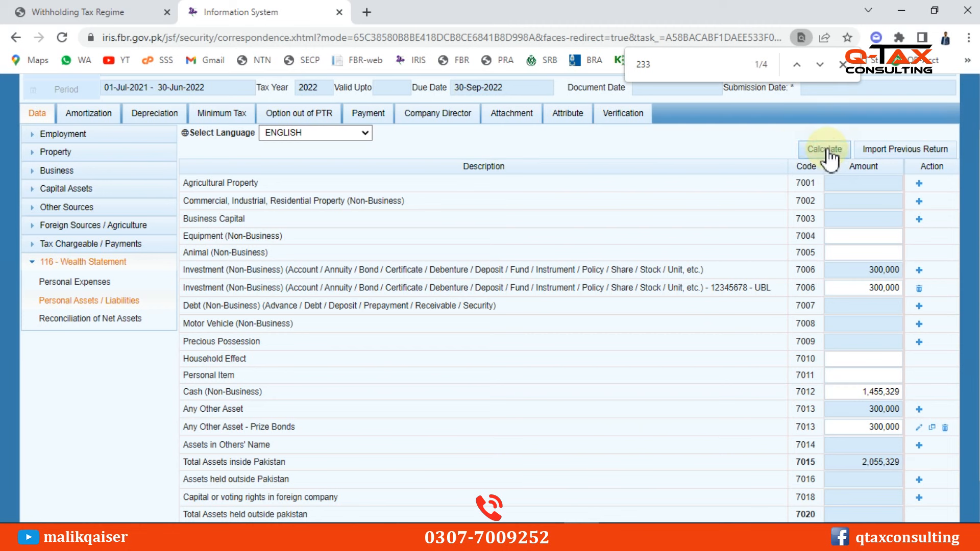
left_click(828, 150)
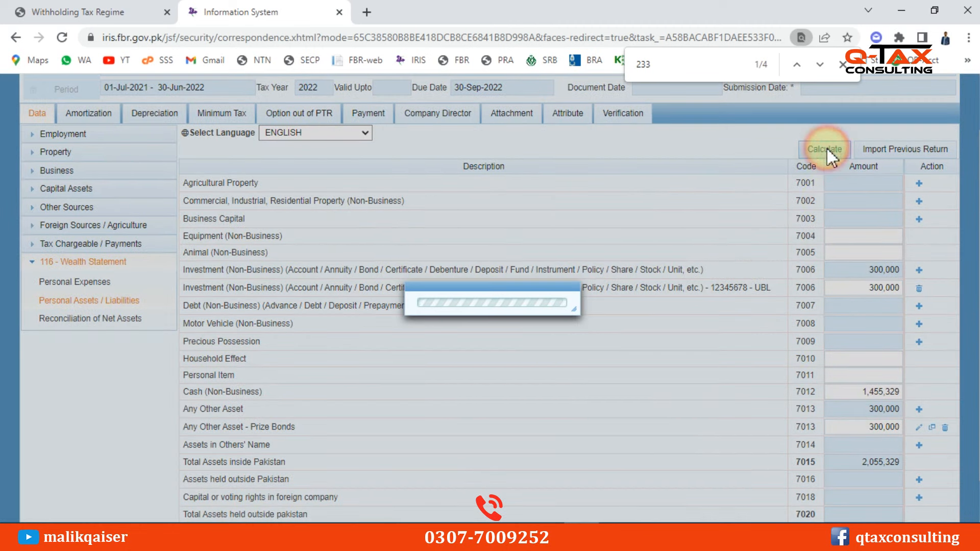
double_click(871, 392)
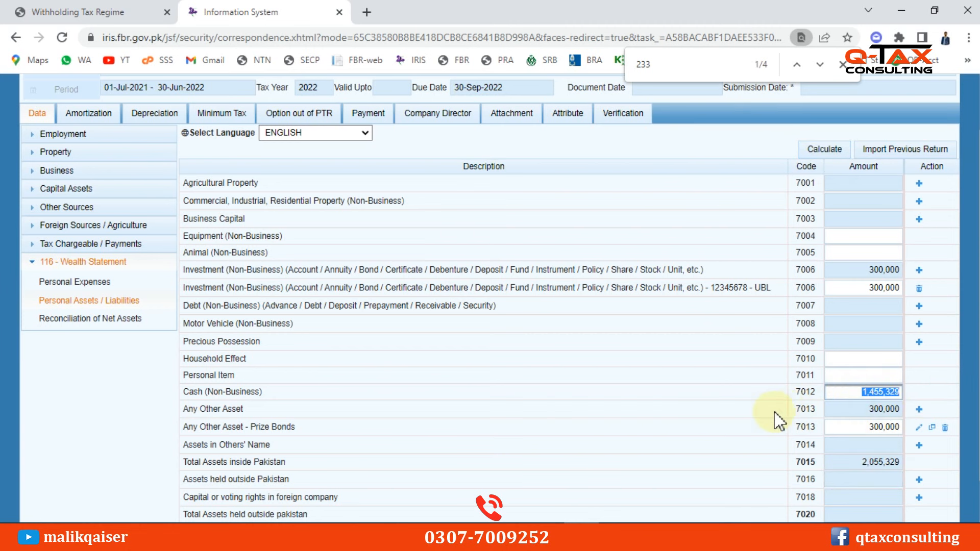
double_click(837, 269)
double_click(845, 429)
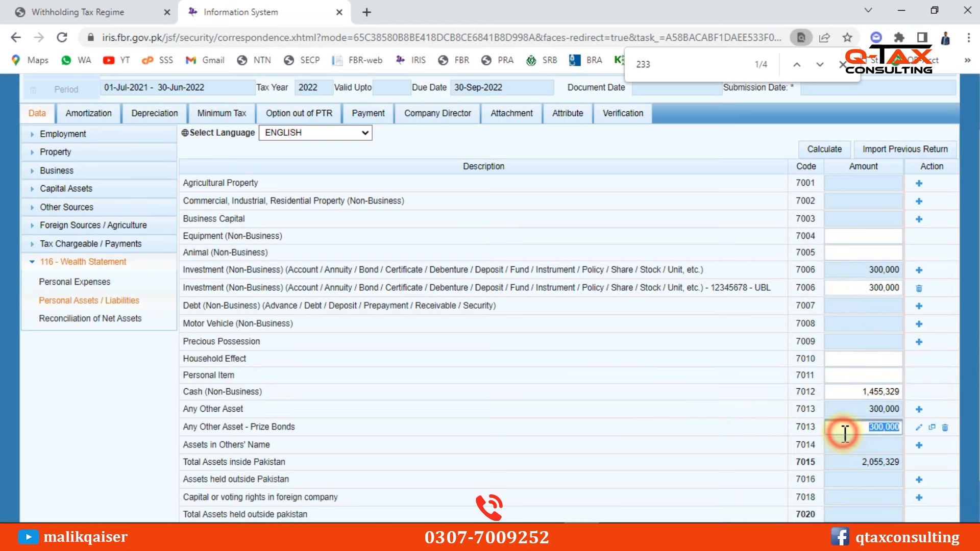
Confirm the reconciliation balances: 880,000 inflows, 485,465 asset increase, 394,535 outflows, 0 unreconciled
left_click(465, 380)
left_click(91, 318)
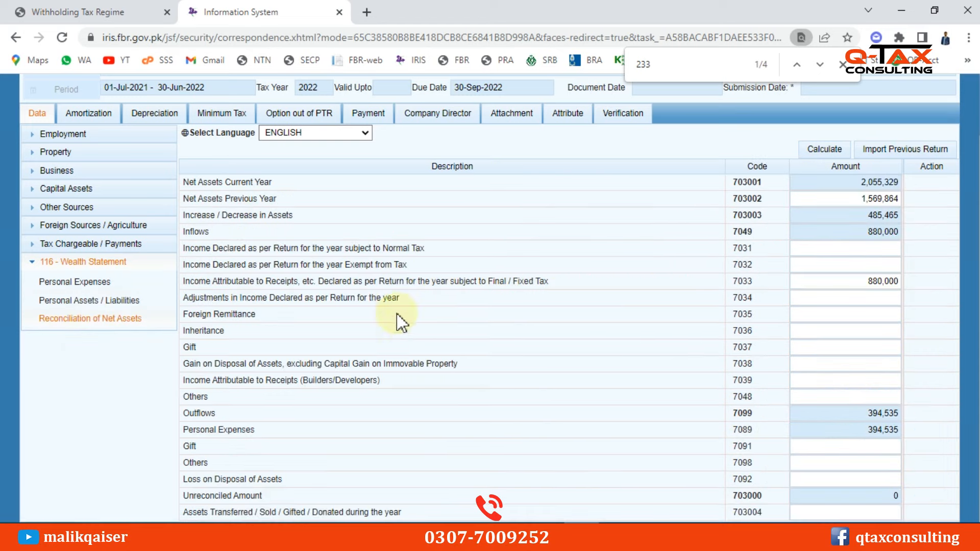
scroll(966, 298, "up", 2)
scroll(967, 298, "down", 1)
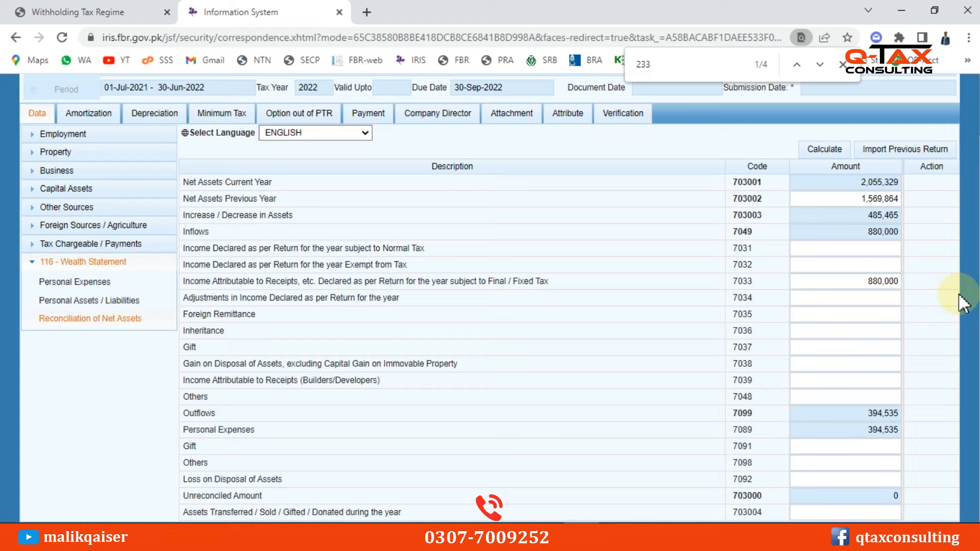
double_click(882, 233)
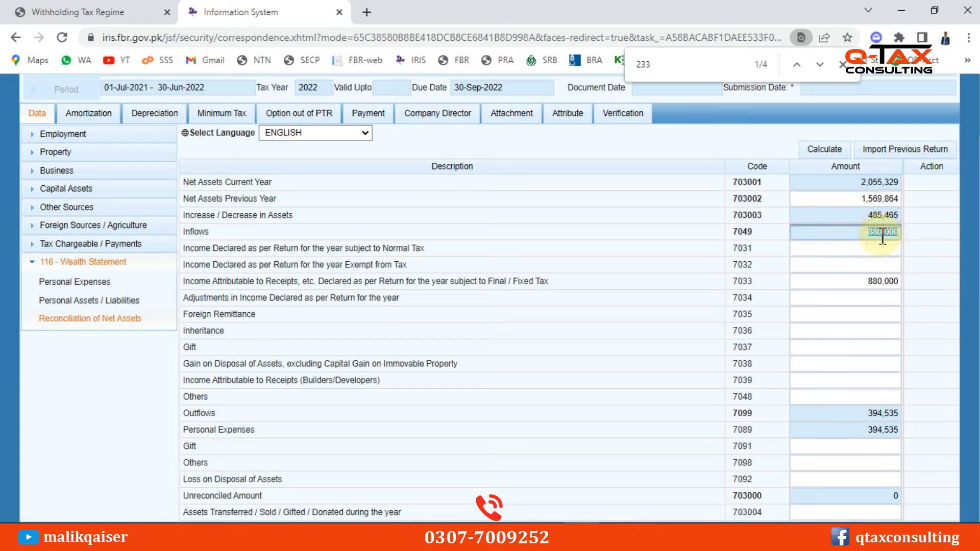
double_click(884, 215)
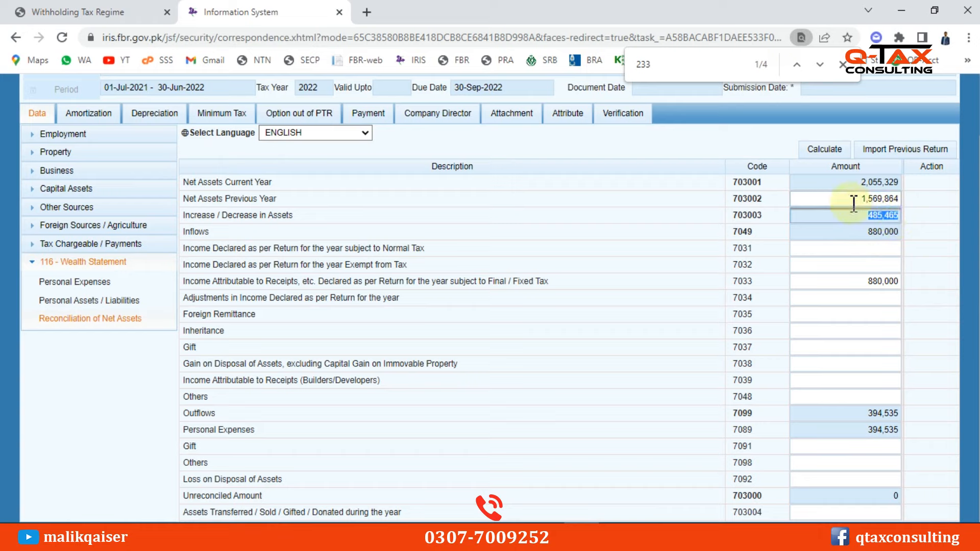
left_click_drag(865, 414, 891, 415)
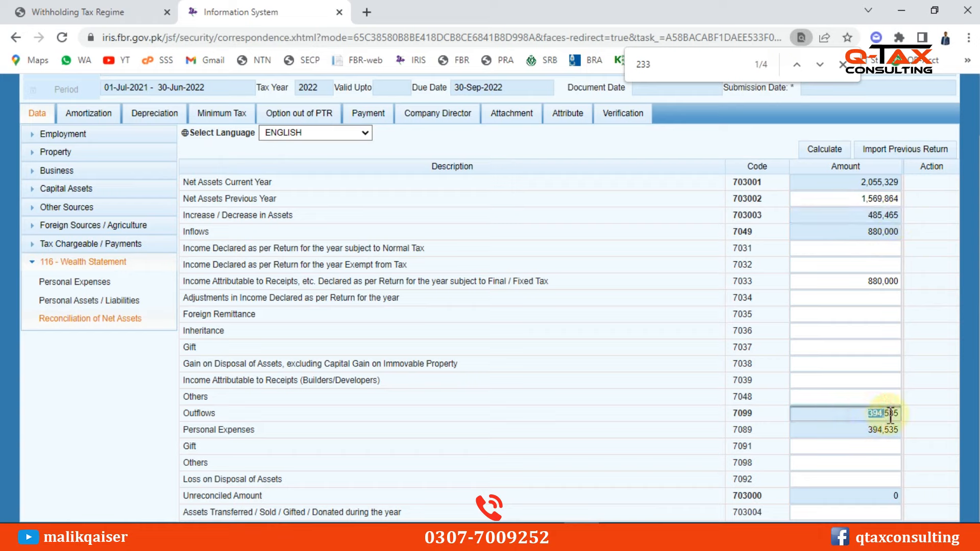
left_click(894, 496)
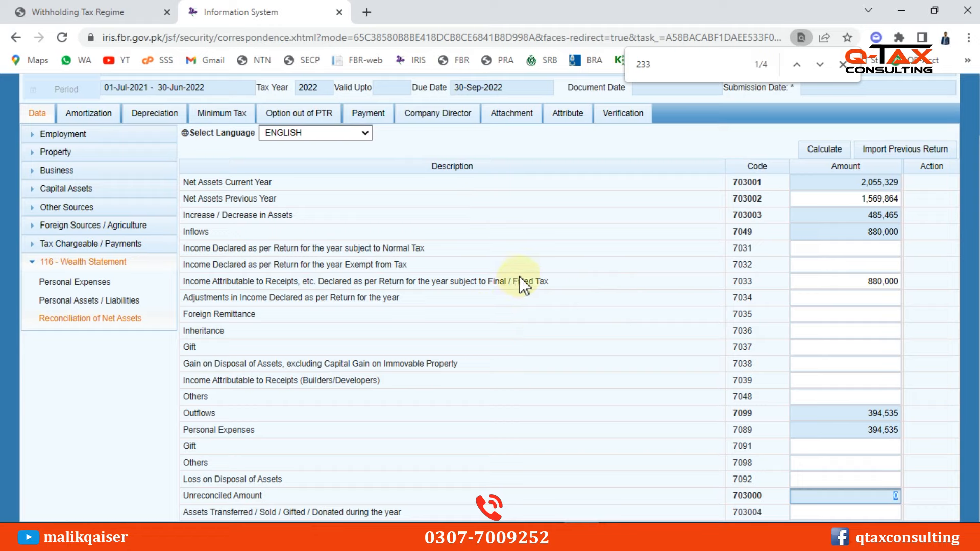
Enter and verify the PIN on the Verification page, then submit the return and answer the confirmation
left_click(614, 114)
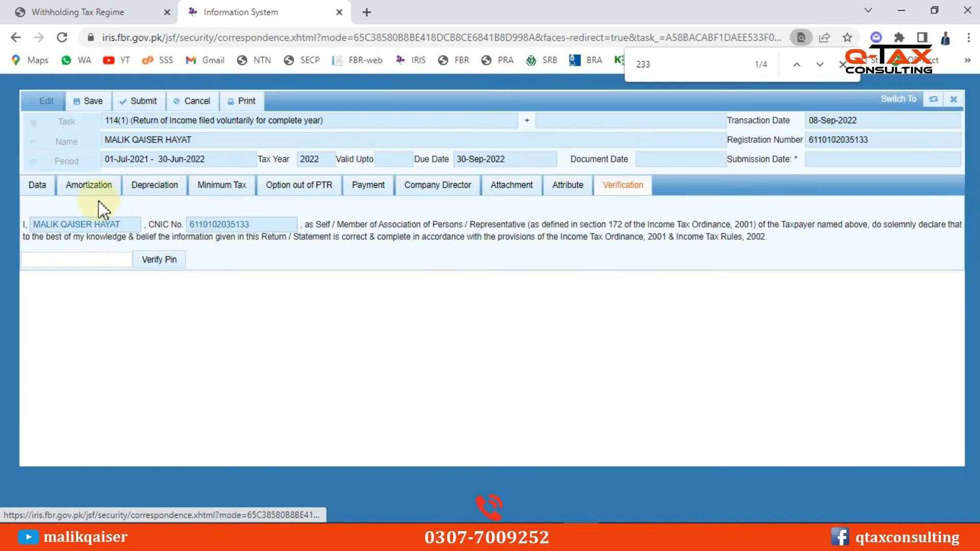
left_click(55, 259)
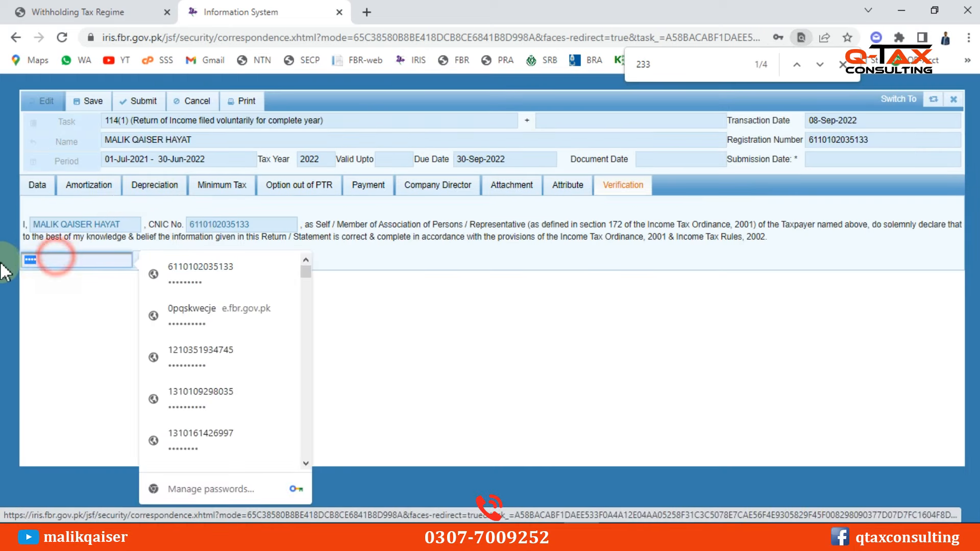
type("••••")
left_click(161, 265)
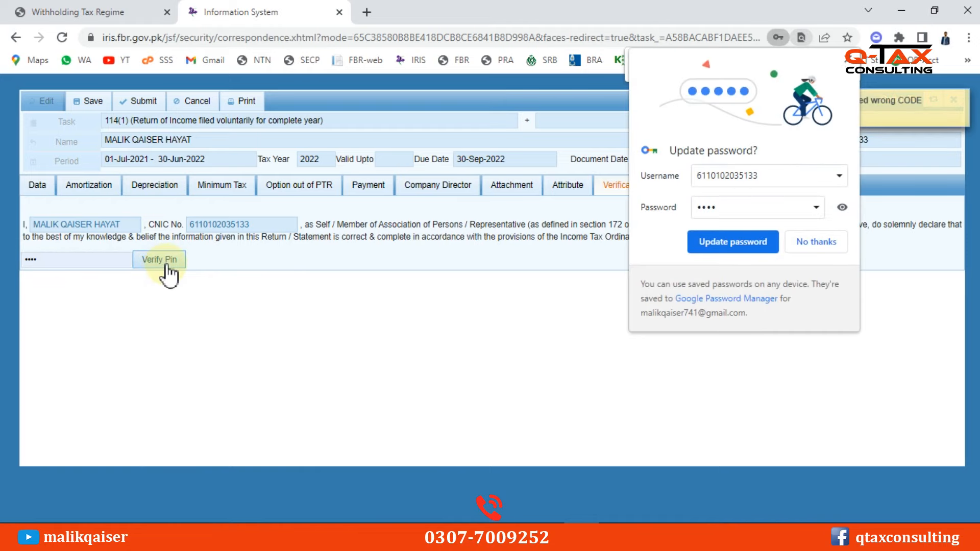
left_click(138, 100)
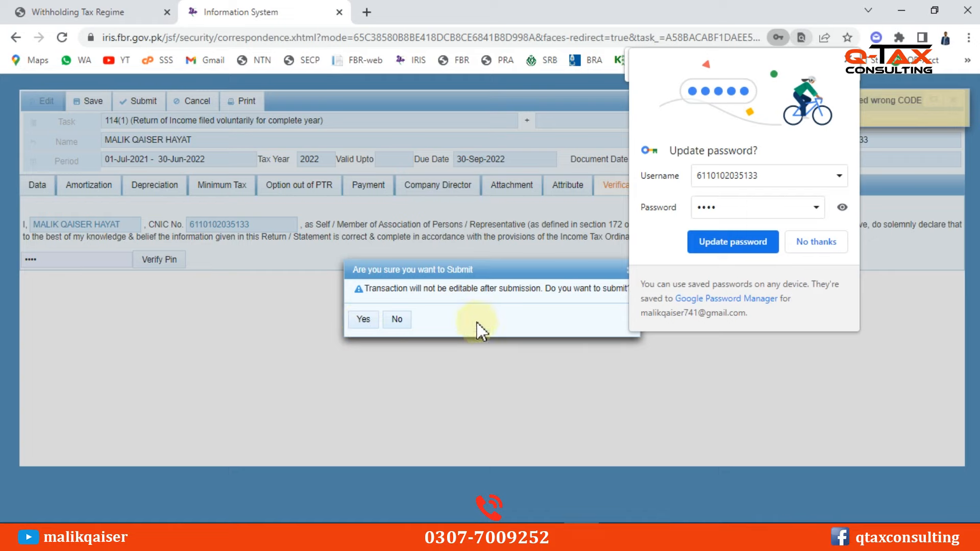
left_click(397, 320)
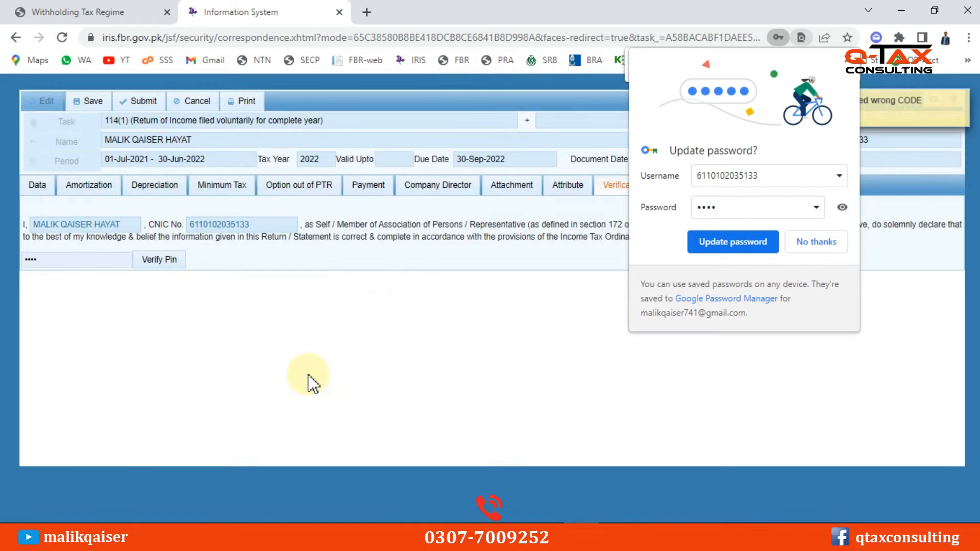